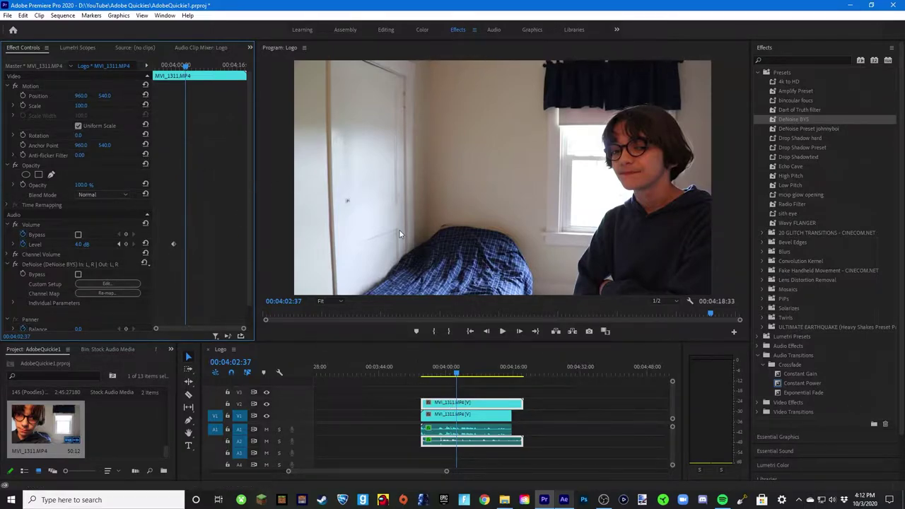
# Deselect the clip by clicking an empty spot in the Premiere timeline.
pyautogui.click(601, 358)
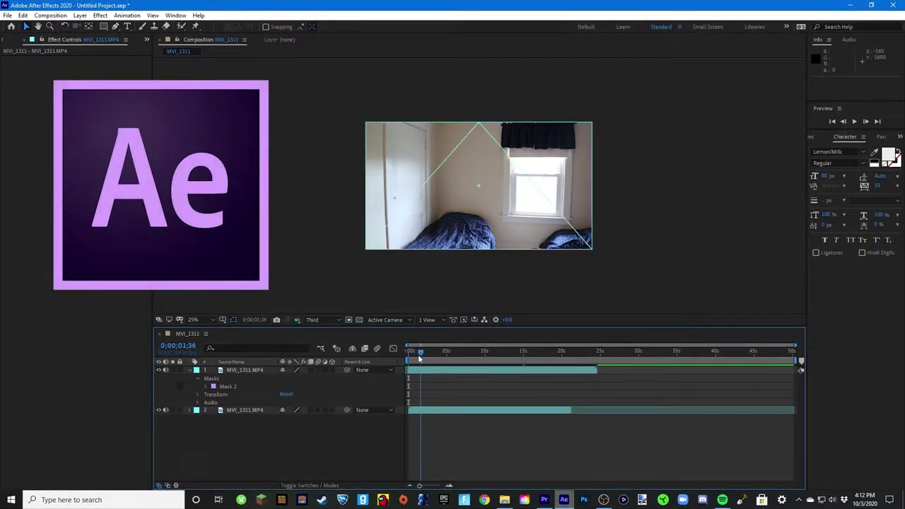
# Select and deselect the lower and top MVI_1311 footage layers in the timeline.
pyautogui.click(514, 410)
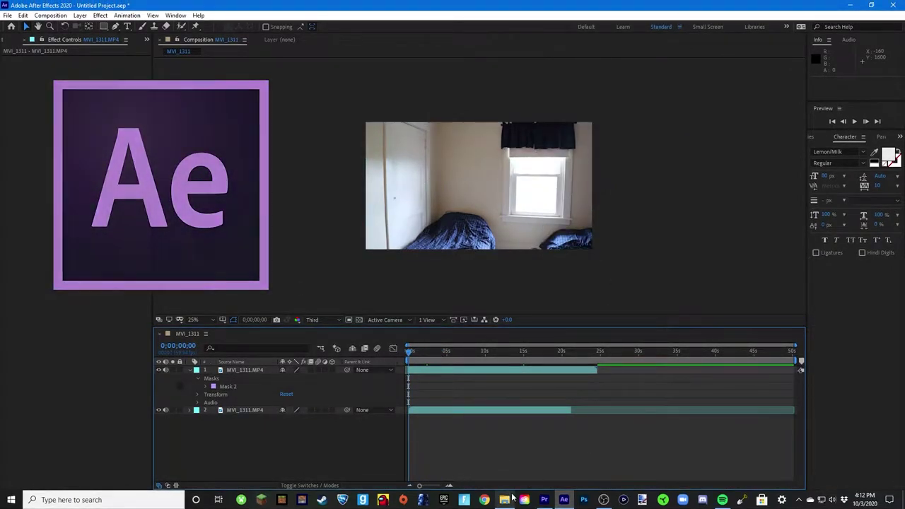
pyautogui.click(504, 412)
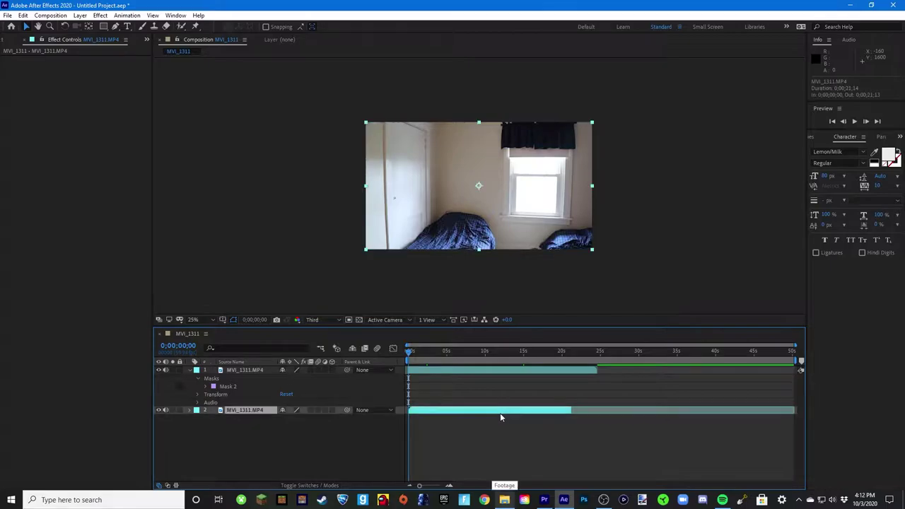
pyautogui.click(449, 417)
pyautogui.click(452, 370)
pyautogui.click(450, 410)
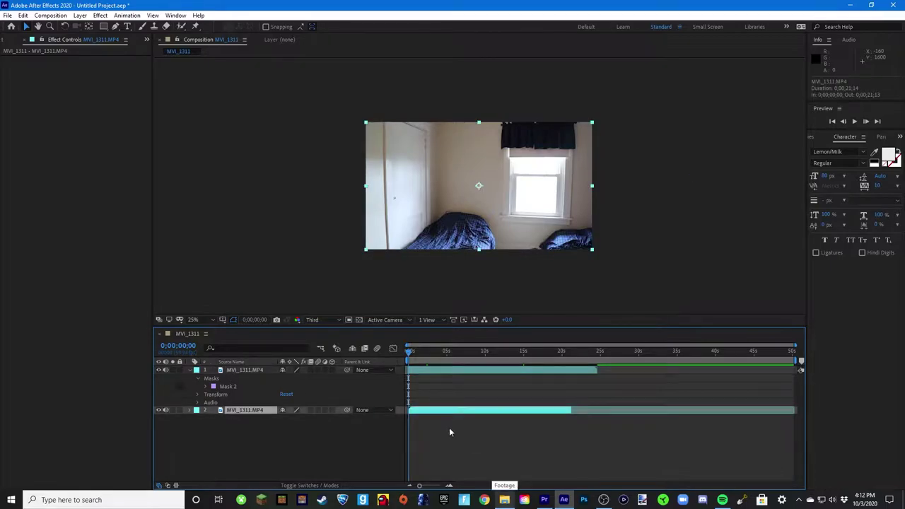
pyautogui.click(514, 483)
# Scrub the current time to about 0;00;09;27, where the person sits by the window.
pyautogui.click(466, 354)
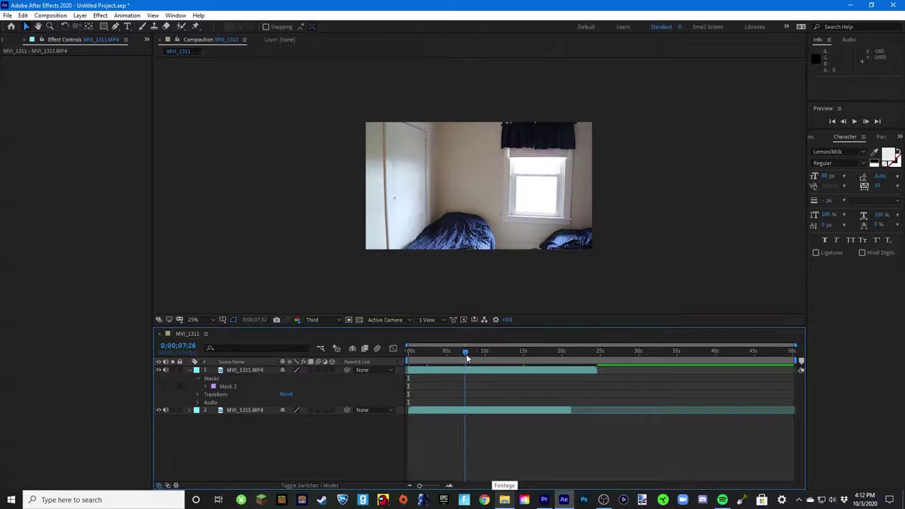
pyautogui.moveTo(465, 353); pyautogui.dragTo(477, 352)
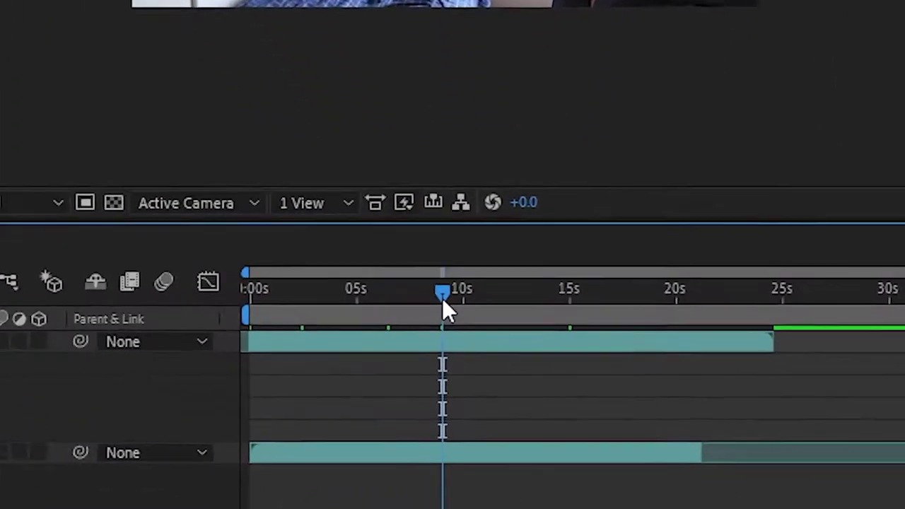
pyautogui.moveTo(478, 354); pyautogui.dragTo(496, 353)
pyautogui.moveTo(499, 265); pyautogui.dragTo(442, 278)
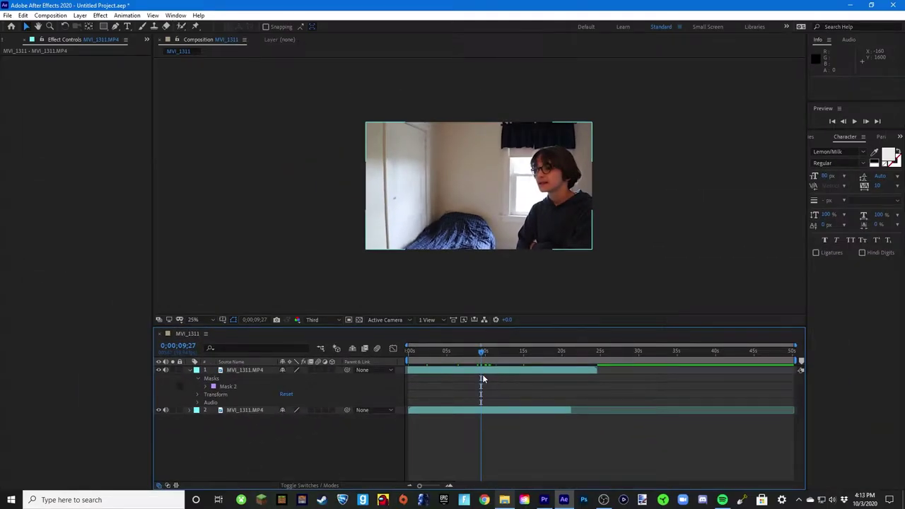
# Repeatedly select and deselect the top footage layer.
pyautogui.click(482, 380)
pyautogui.click(480, 398)
pyautogui.click(477, 374)
pyautogui.click(484, 385)
pyautogui.click(484, 386)
pyautogui.click(476, 396)
pyautogui.click(460, 373)
pyautogui.click(477, 392)
pyautogui.click(477, 371)
pyautogui.click(466, 396)
pyautogui.click(454, 373)
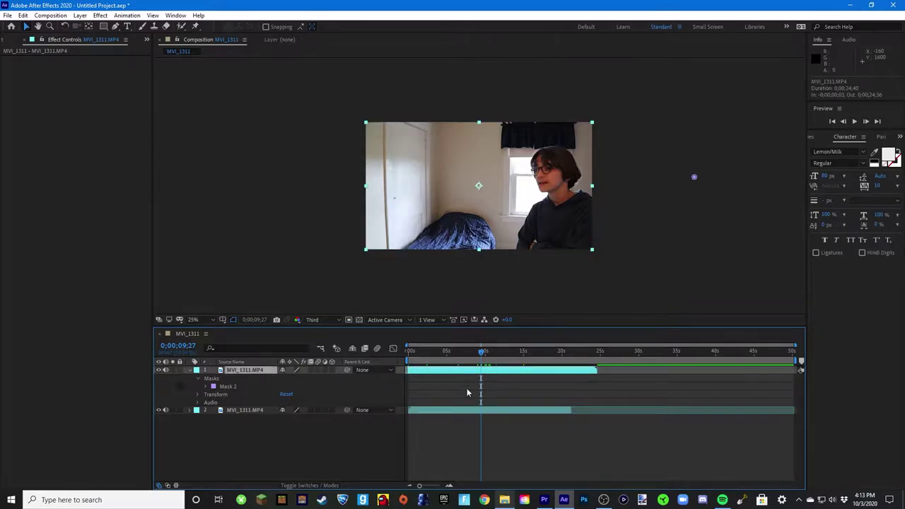
# Reselect the top footage layer, then deselect all layers with Ctrl+Shift+A.
pyautogui.scroll(2, 491, 163)
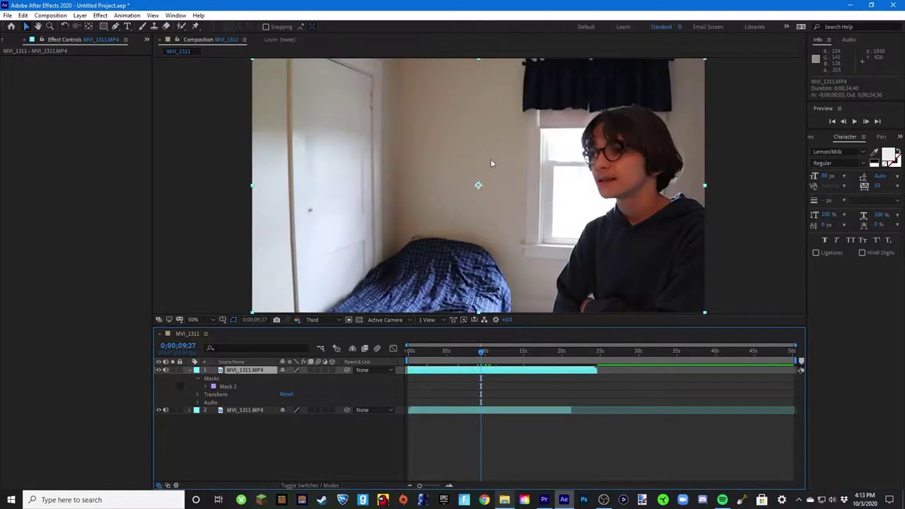
pyautogui.scroll(-2, 693, 173)
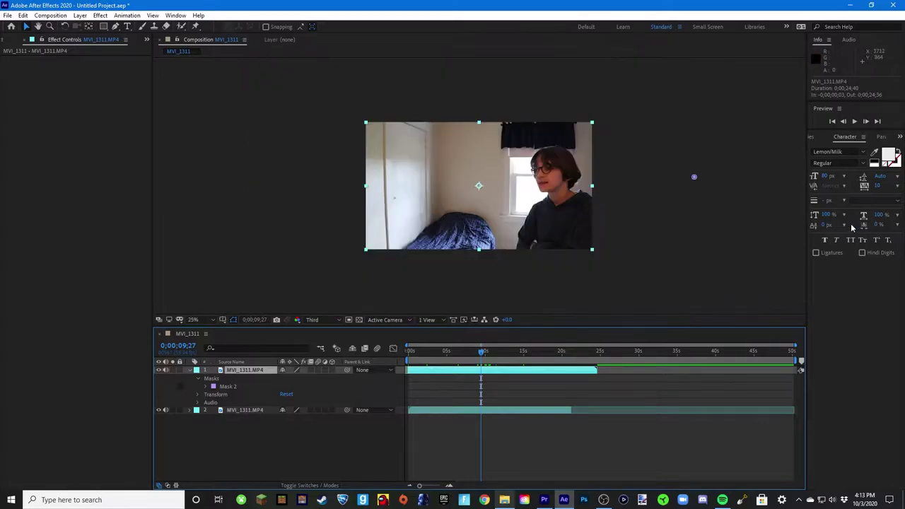
pyautogui.click(762, 238)
pyautogui.scroll(2, 536, 236)
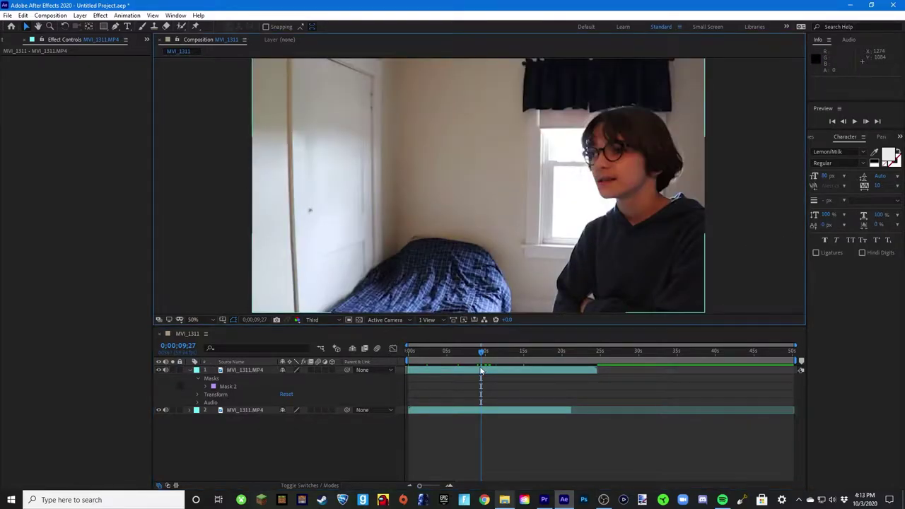
pyautogui.click(412, 108)
pyautogui.scroll(-2, 478, 185)
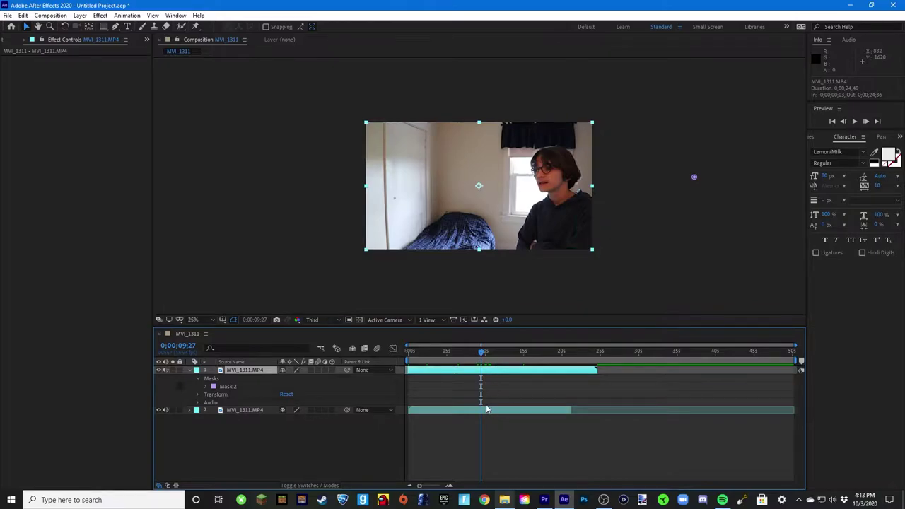
pyautogui.hotkey('ctrl', 'shift', 'a')
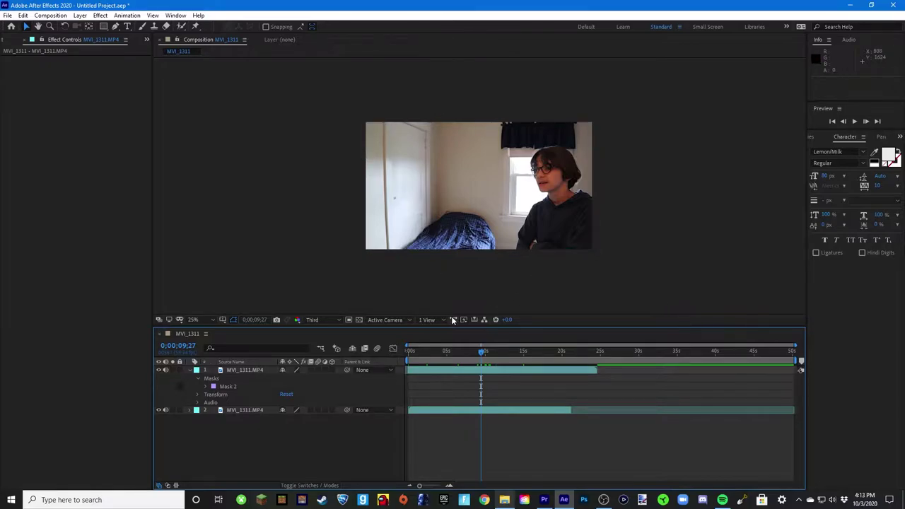
# Select the top footage layer and collapse its properties.
pyautogui.click(245, 369)
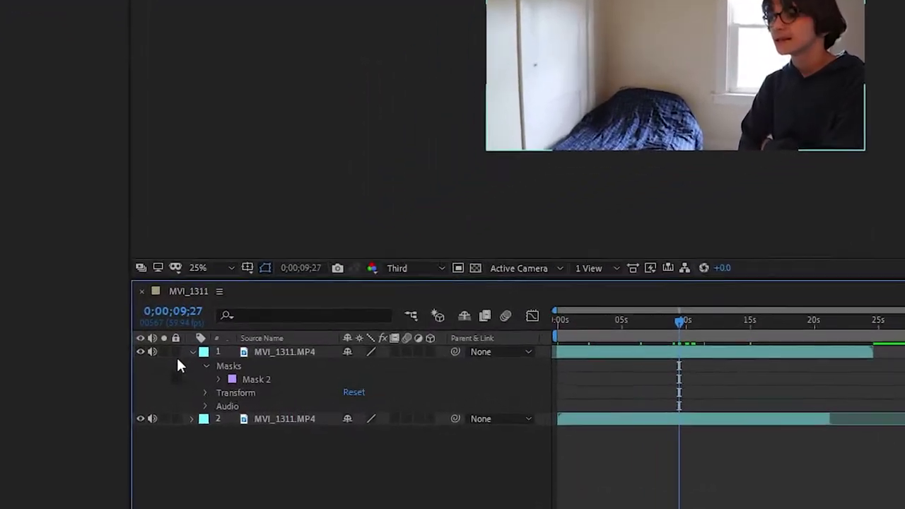
pyautogui.click(190, 370)
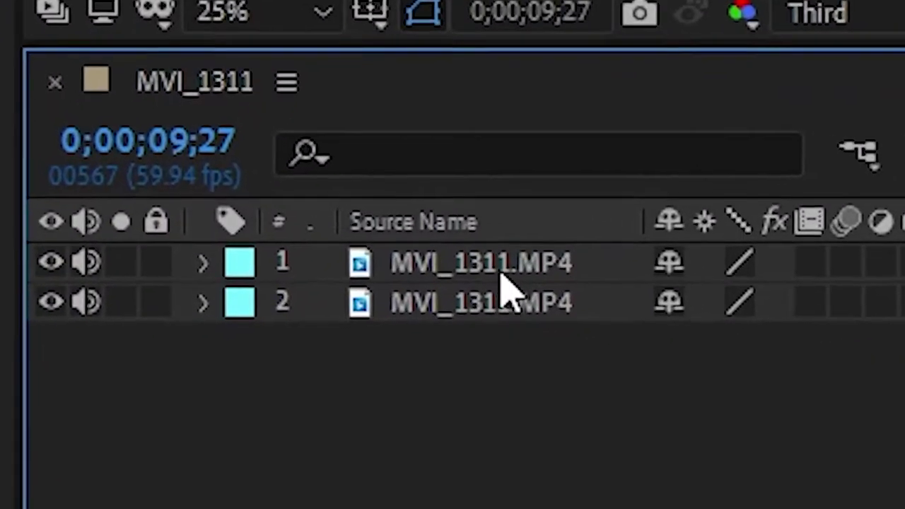
pyautogui.press('Return')
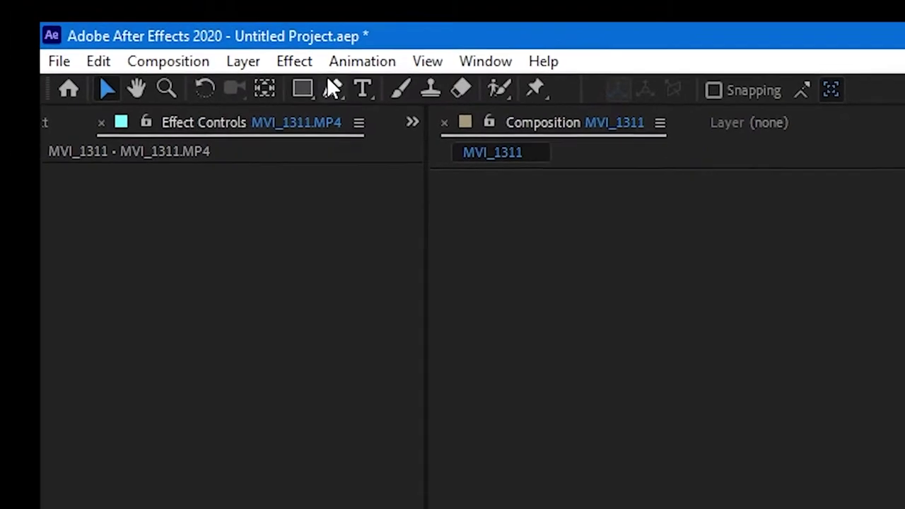
# Check Window > Tools, choose the Pen Tool, and scrub to 0;00;13;52.
pyautogui.click(492, 74)
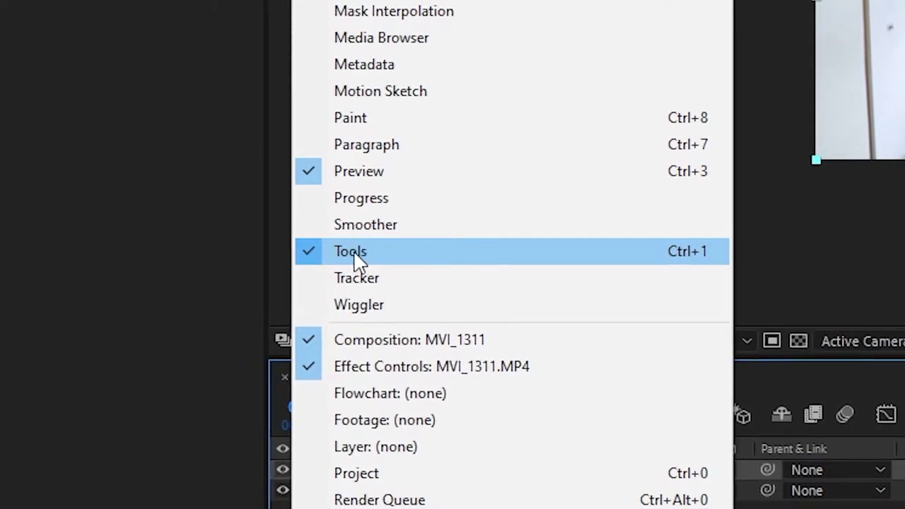
pyautogui.click(354, 250)
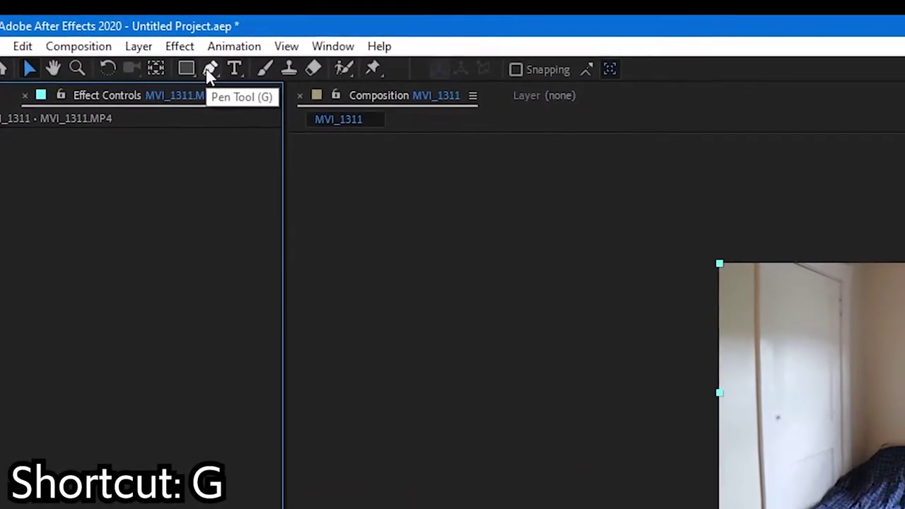
pyautogui.click(192, 62)
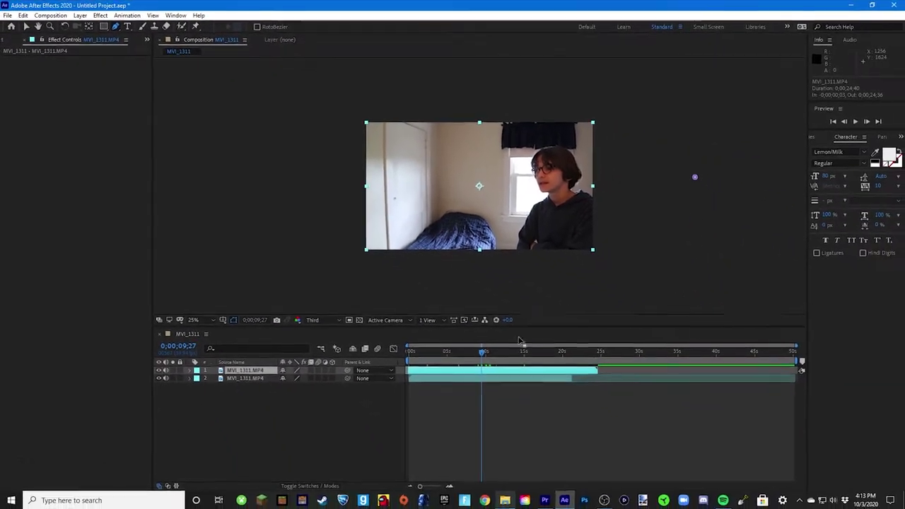
pyautogui.moveTo(478, 351); pyautogui.dragTo(516, 355)
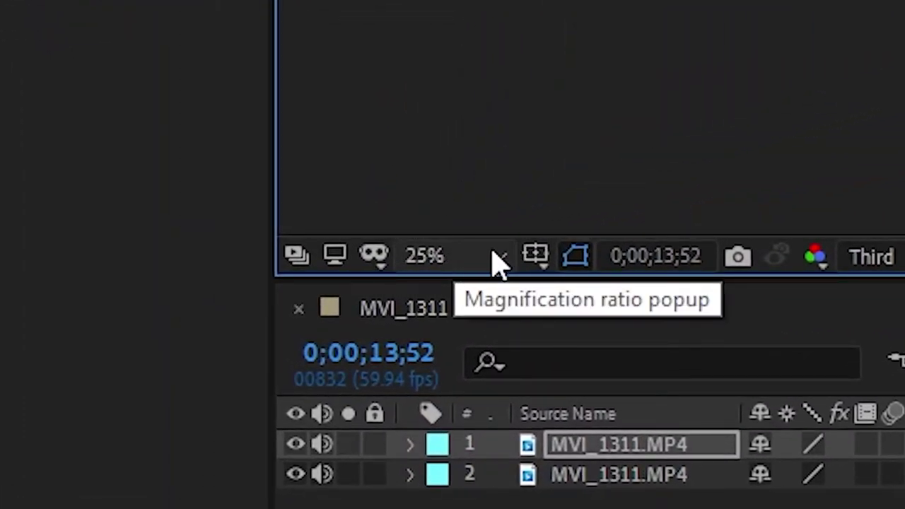
# Set the Composition viewer magnification to 33.3%.
pyautogui.click(499, 260)
pyautogui.click(456, 1)
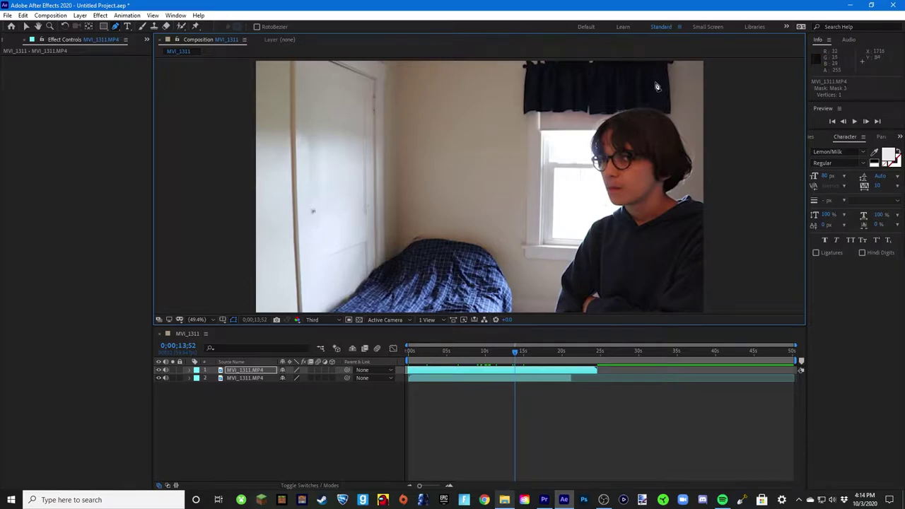
pyautogui.click(197, 319)
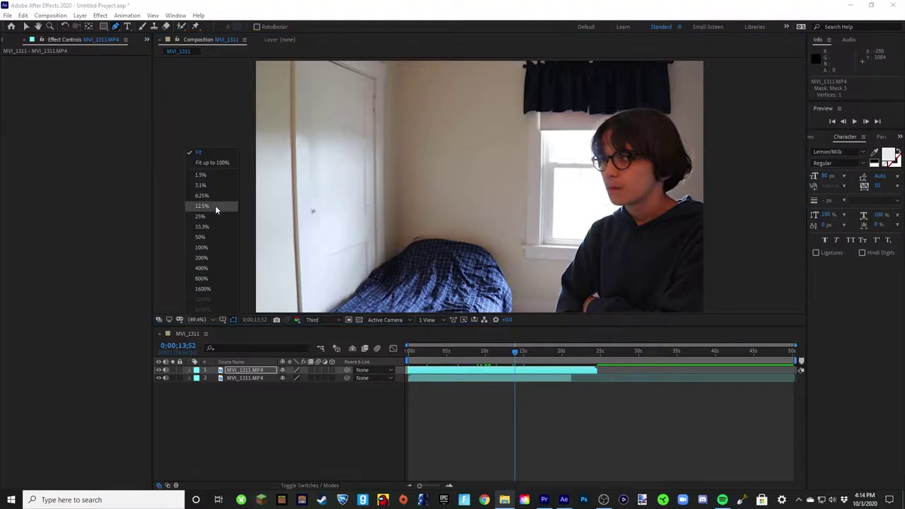
pyautogui.click(213, 226)
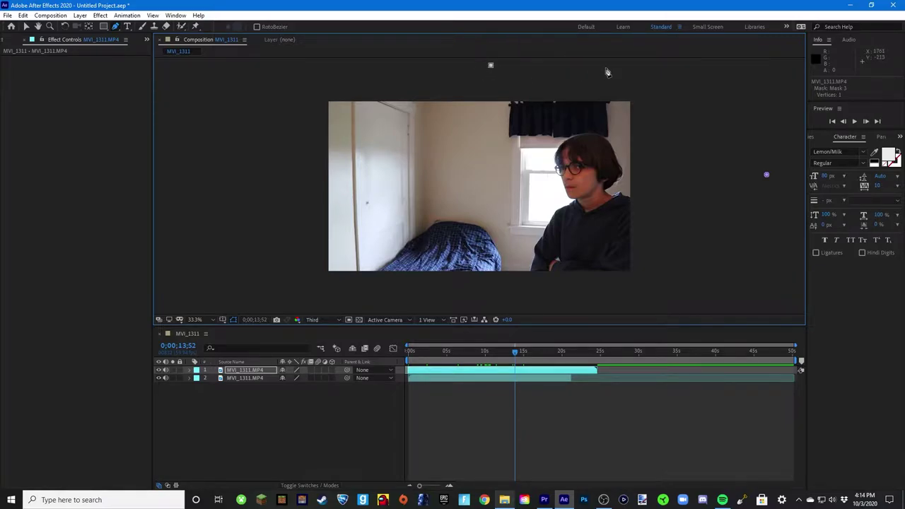
# Draw a closed four-point mask over the right half of the top layer, undoing a stray point.
pyautogui.click(493, 298)
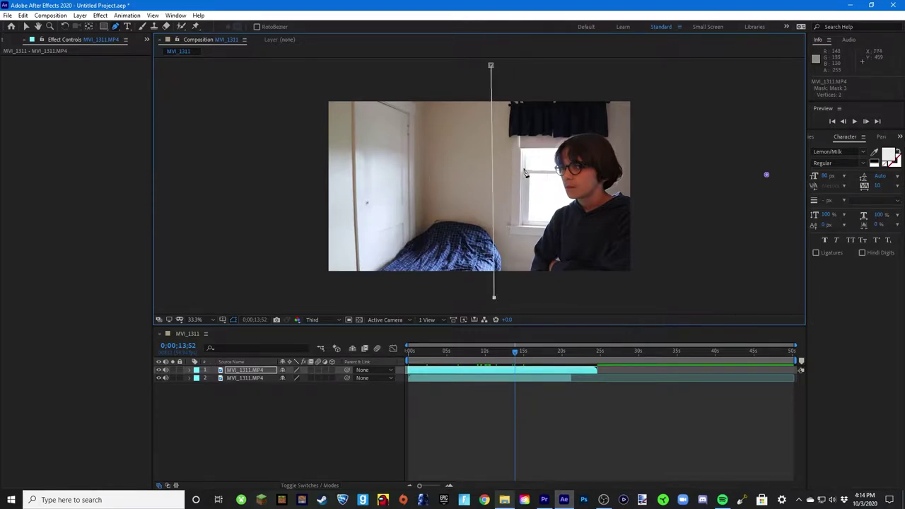
pyautogui.click(657, 298)
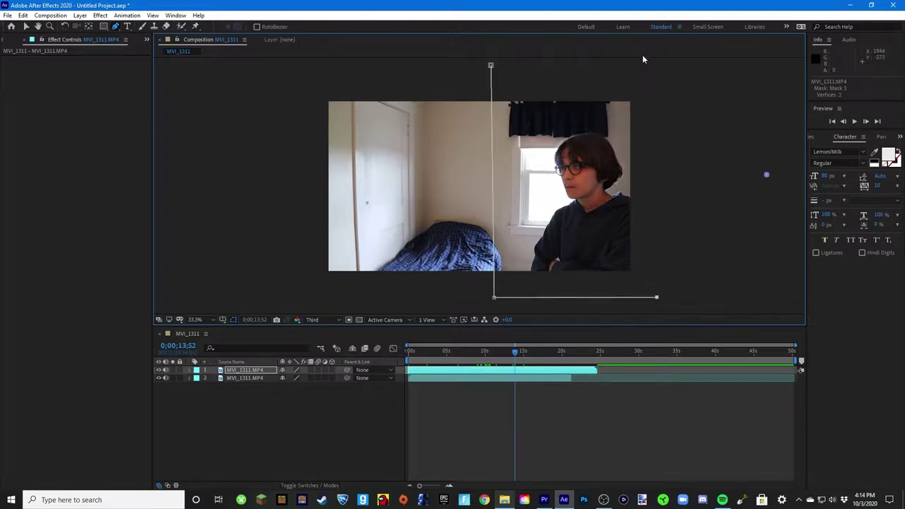
pyautogui.click(657, 71)
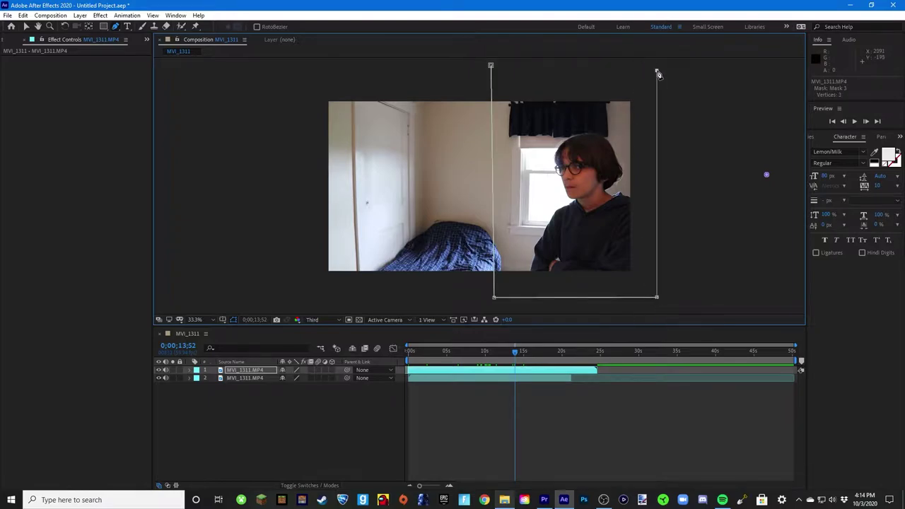
pyautogui.click(491, 68)
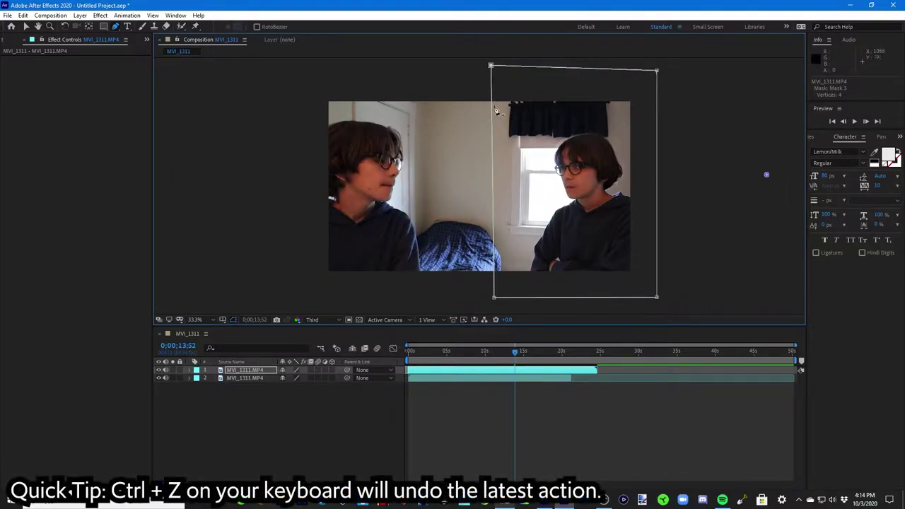
pyautogui.moveTo(648, 286); pyautogui.dragTo(673, 251)
pyautogui.hotkey('ctrl', 'z')
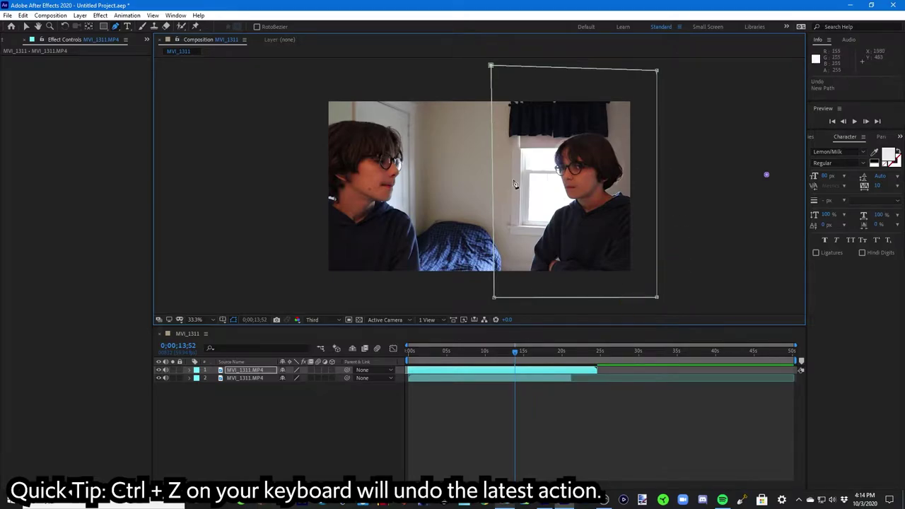
# Twirl open the top layer's Masks and Mask 3 to show its path, feather, opacity and expansion.
pyautogui.click(201, 371)
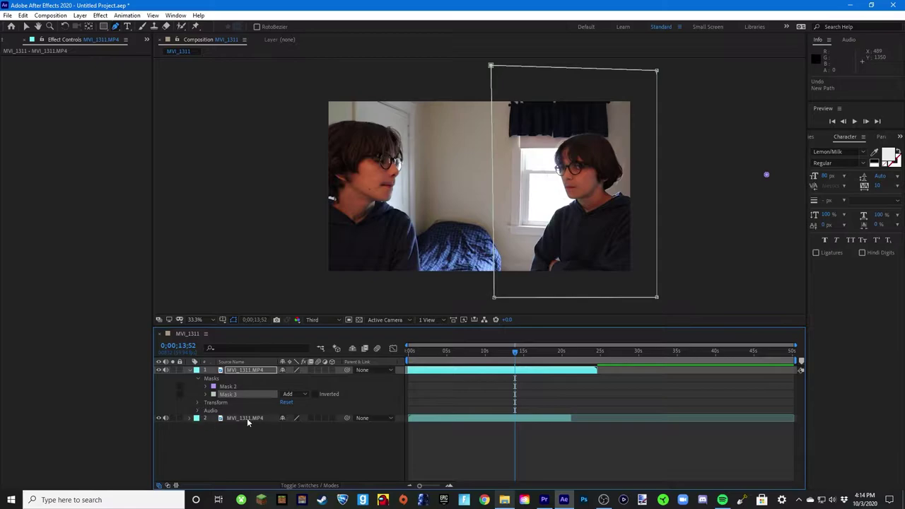
pyautogui.click(196, 370)
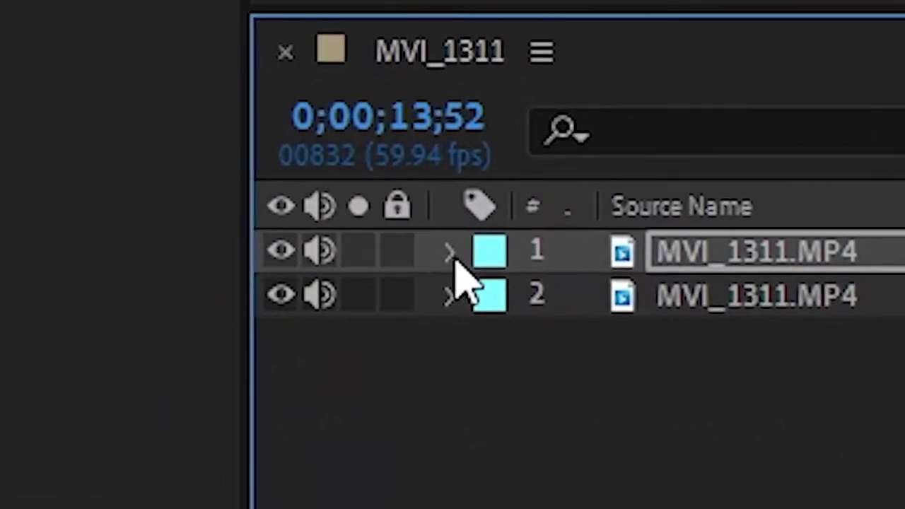
pyautogui.click(449, 254)
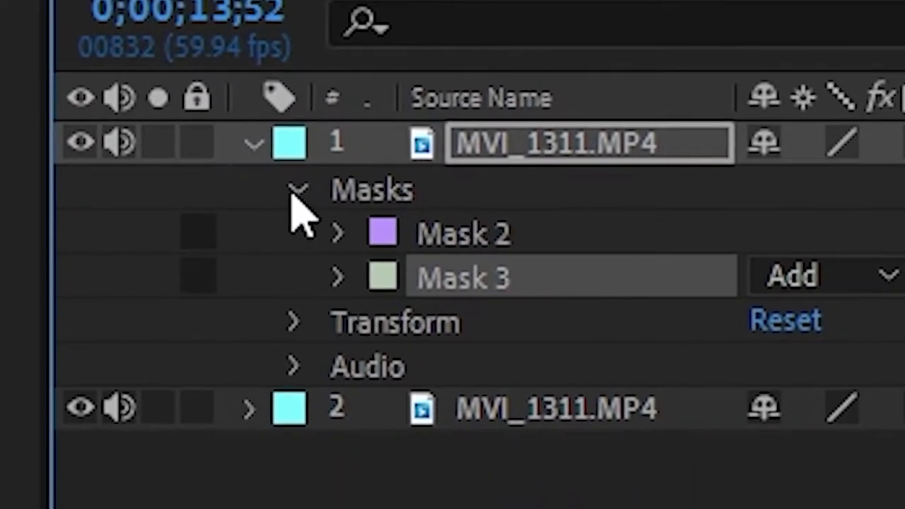
pyautogui.click(338, 211)
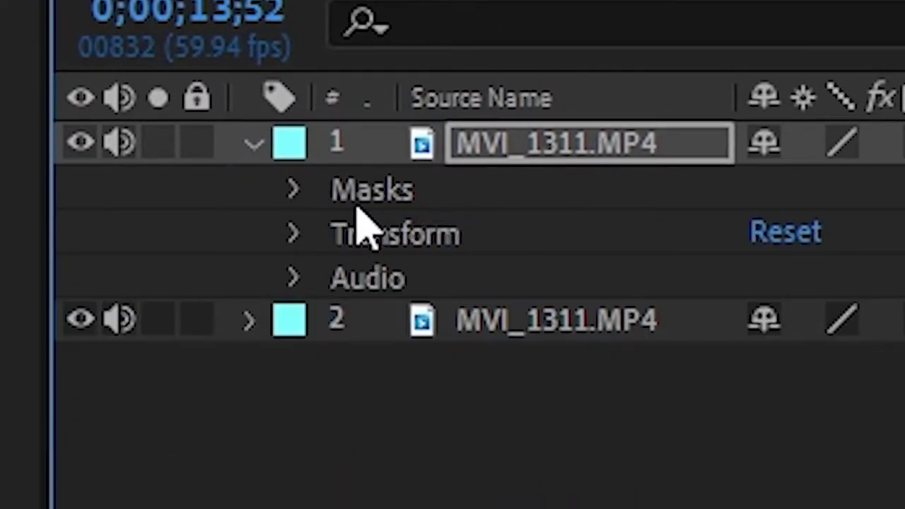
pyautogui.click(291, 190)
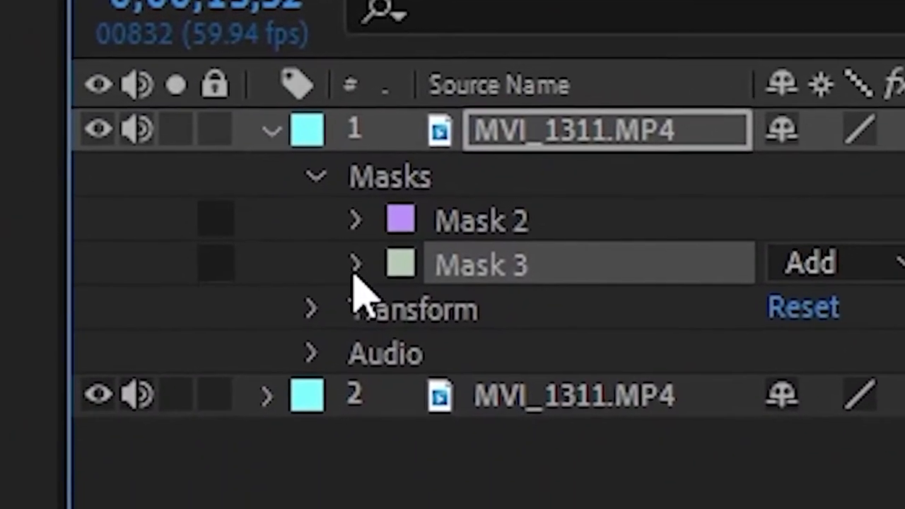
pyautogui.click(355, 265)
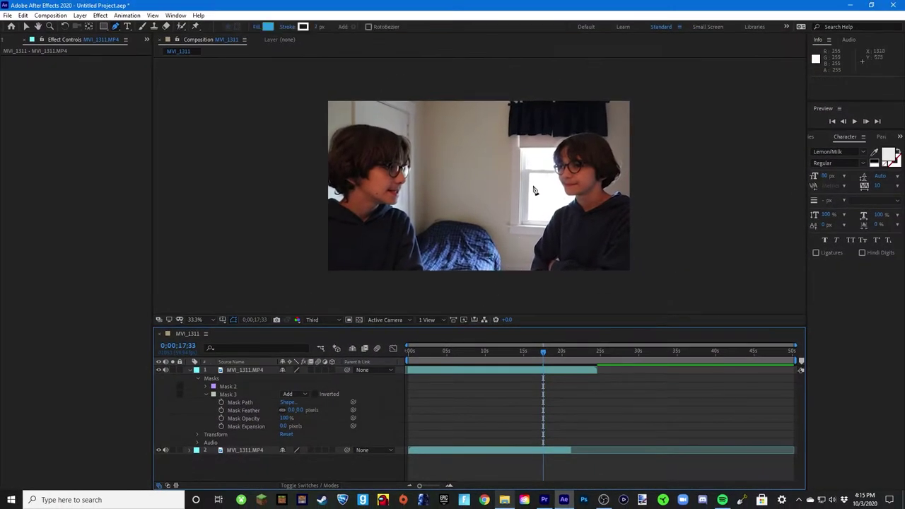
# Set the Composition viewer magnification to 200%.
pyautogui.click(212, 320)
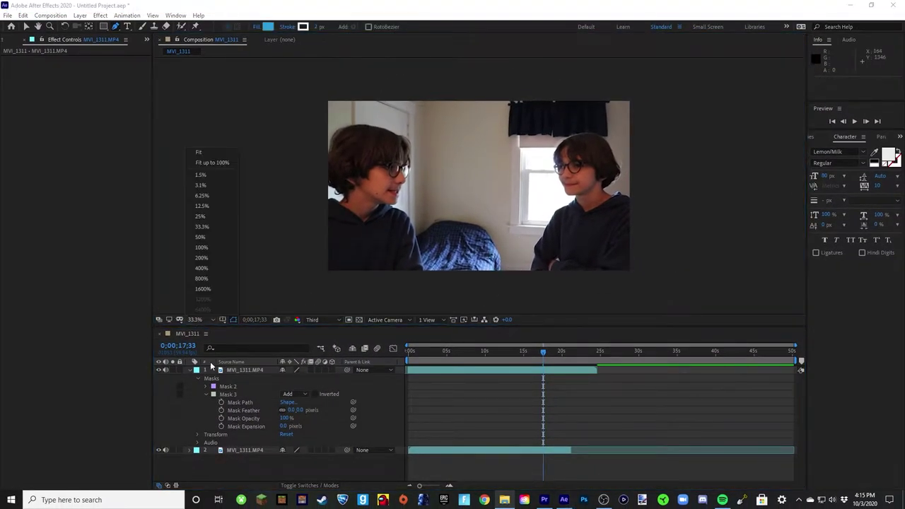
pyautogui.click(201, 257)
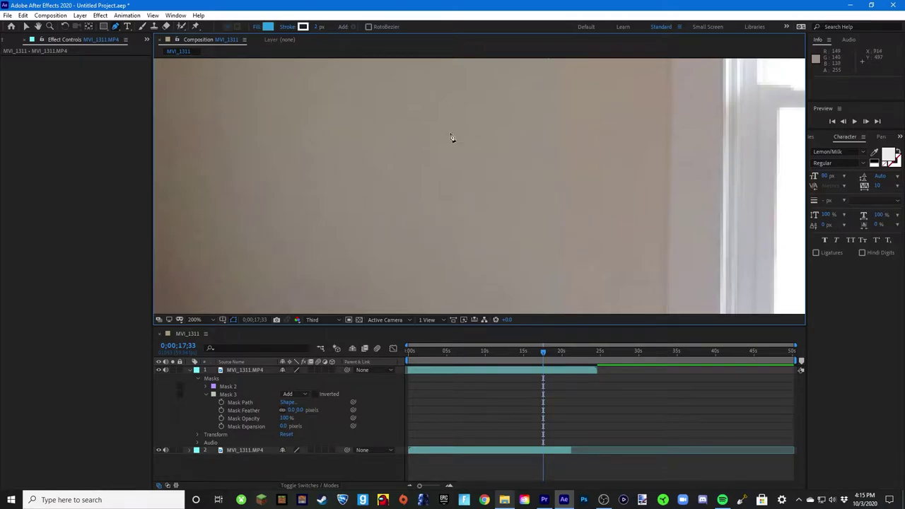
pyautogui.click(191, 320)
# Fit the viewer and scrub Mask 3's Mask Feather to about 101 pixels.
pyautogui.click(198, 152)
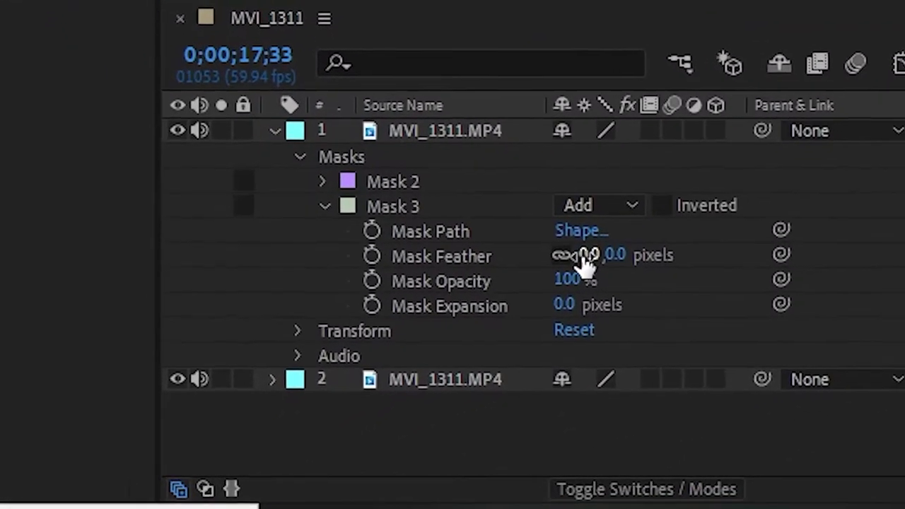
pyautogui.moveTo(290, 410); pyautogui.dragTo(303, 406)
pyautogui.moveTo(625, 239); pyautogui.dragTo(716, 234)
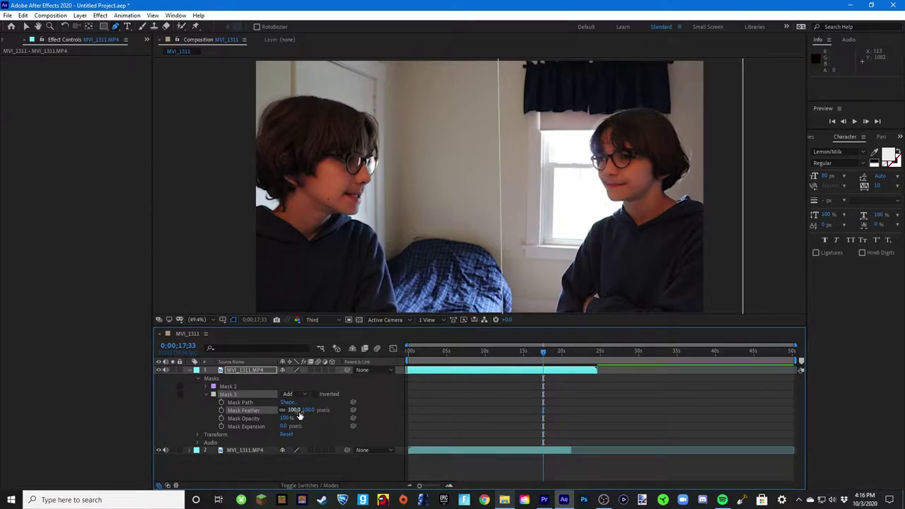
pyautogui.moveTo(293, 410); pyautogui.dragTo(309, 410)
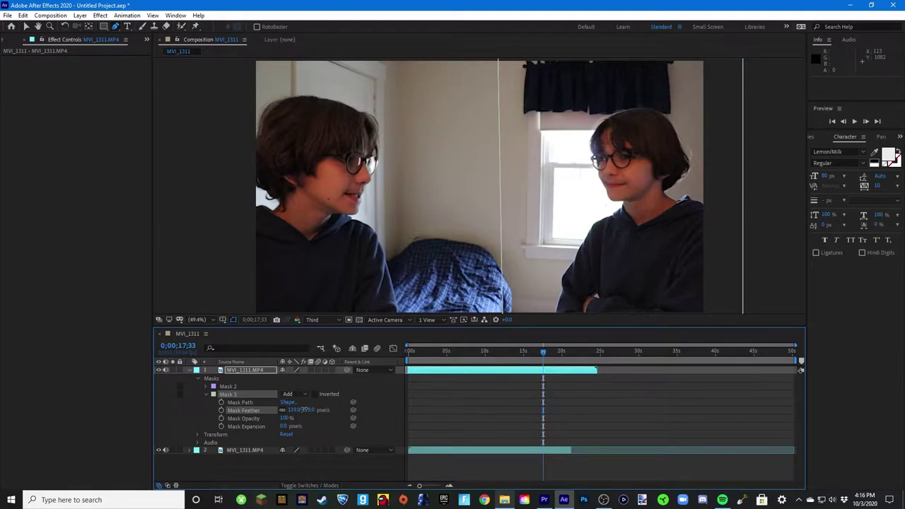
pyautogui.moveTo(299, 409); pyautogui.dragTo(284, 410)
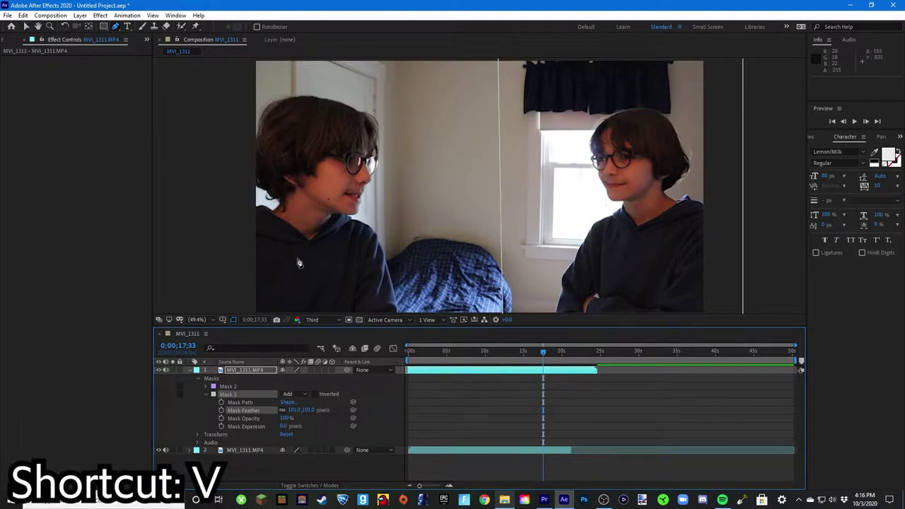
# Return to the Selection tool and check the feathered blend by scrubbing and zooming 25%–50%.
pyautogui.press('v')
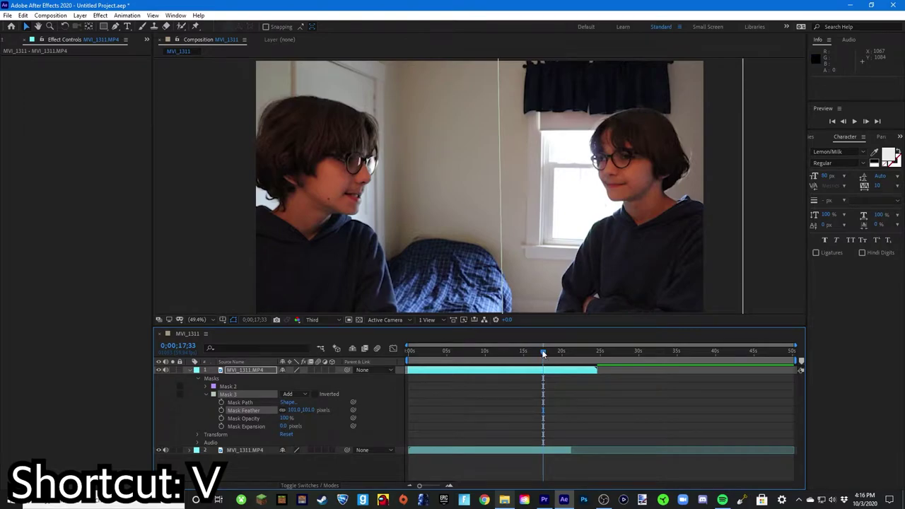
pyautogui.scroll(3, 505, 192)
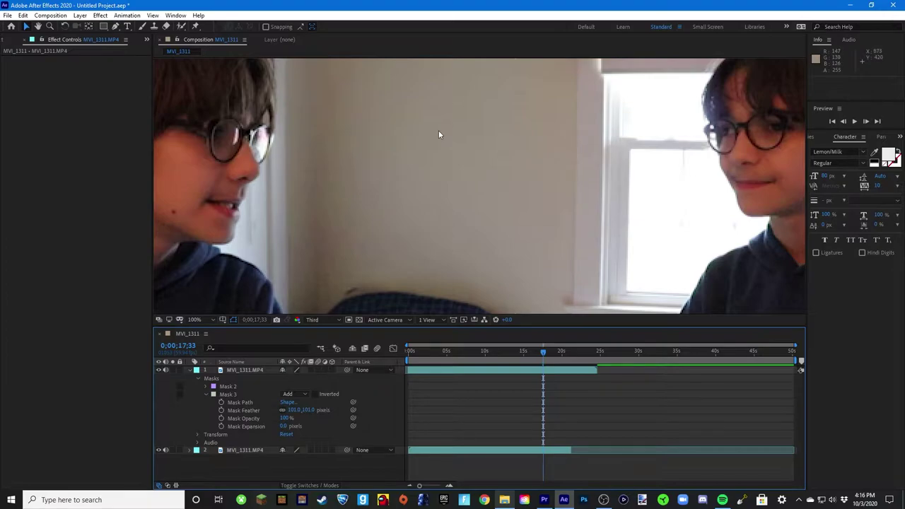
pyautogui.scroll(-3, 547, 145)
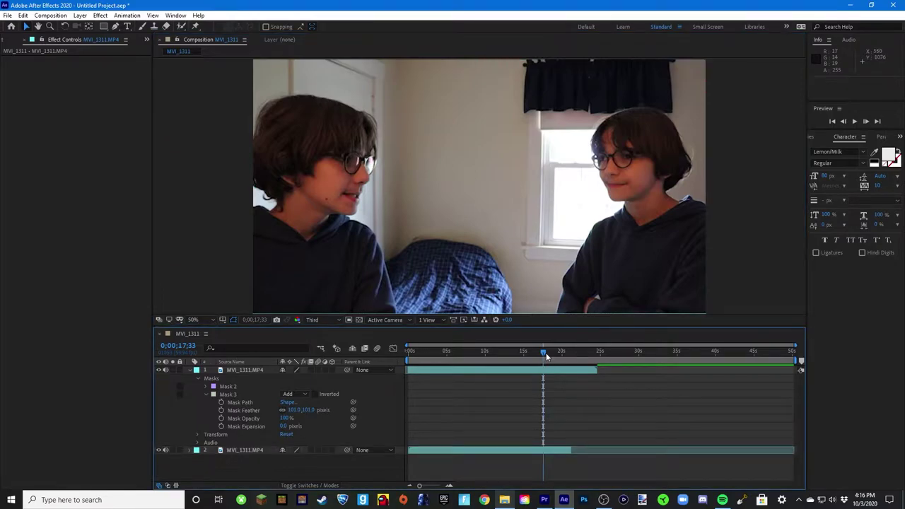
pyautogui.moveTo(542, 353); pyautogui.dragTo(461, 339)
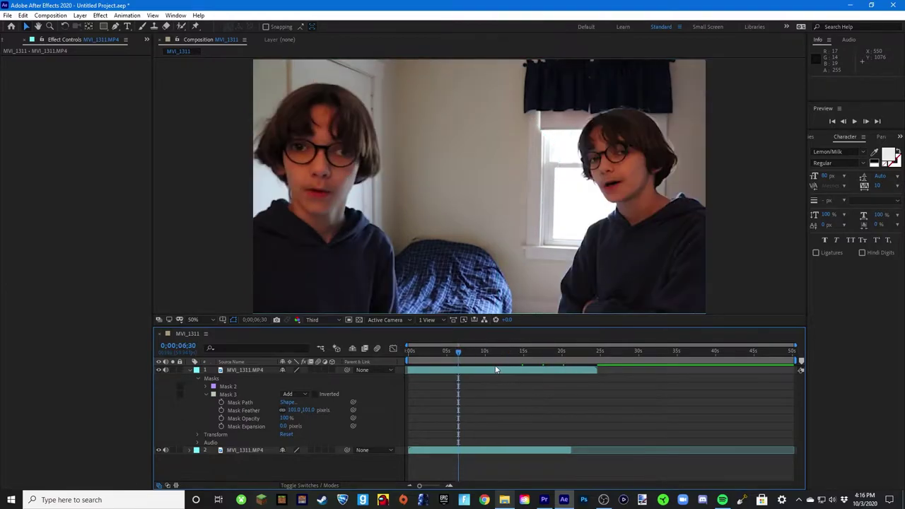
pyautogui.press(',')
pyautogui.press(',')
pyautogui.press('.')
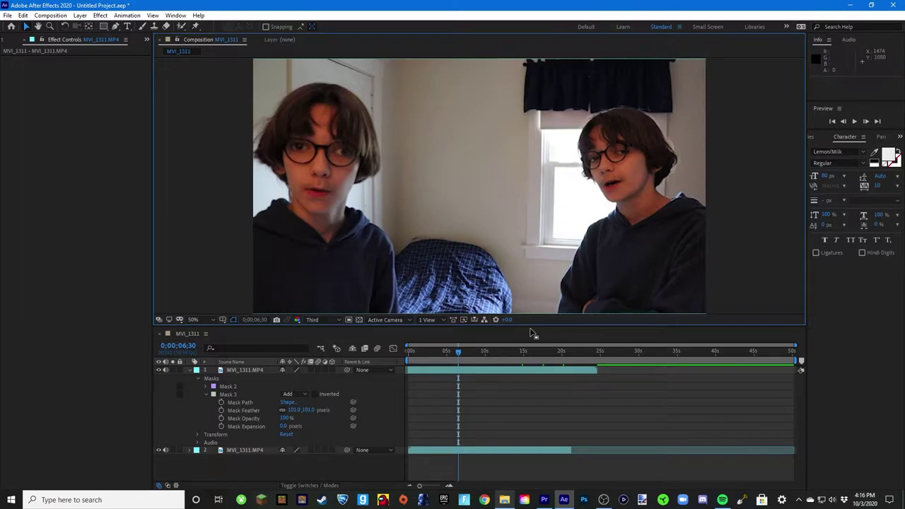
# Select the top MVI_1311 layer to shift its timing, then return to Premiere Pro.
pyautogui.click(459, 385)
pyautogui.click(451, 373)
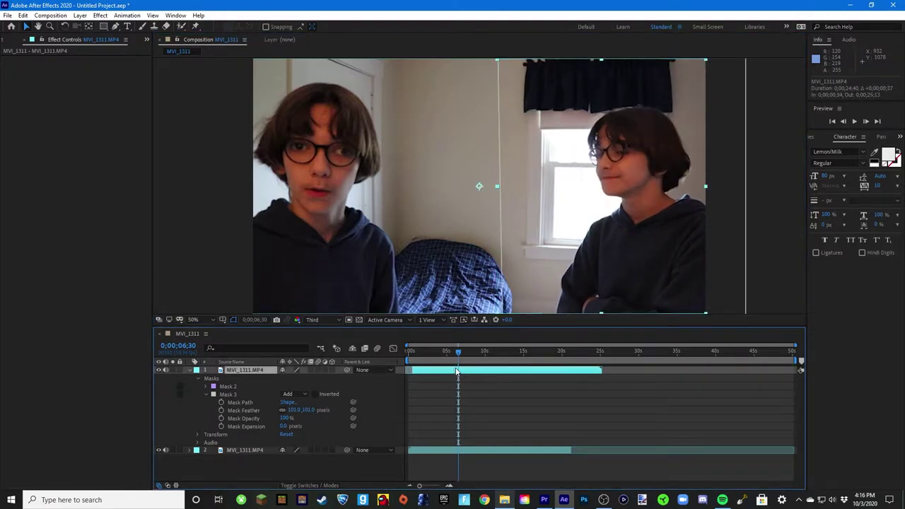
pyautogui.click(478, 409)
pyautogui.click(457, 374)
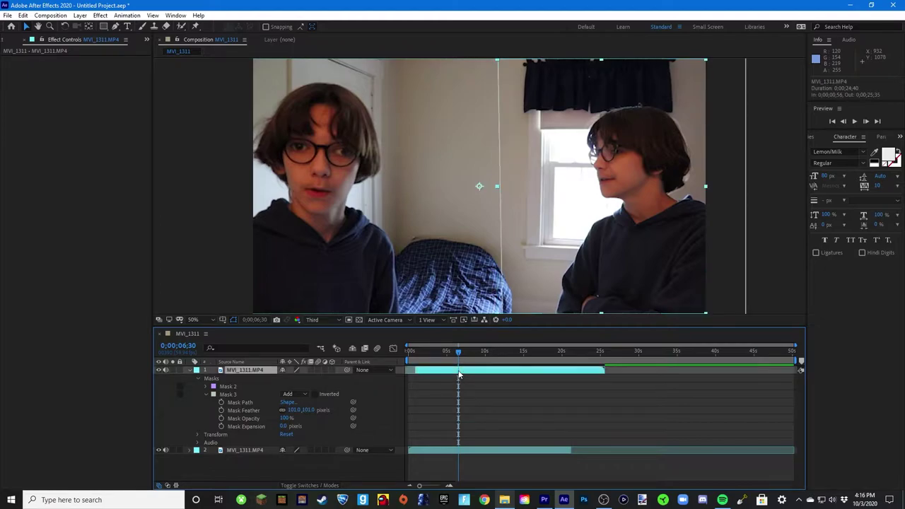
pyautogui.click(462, 387)
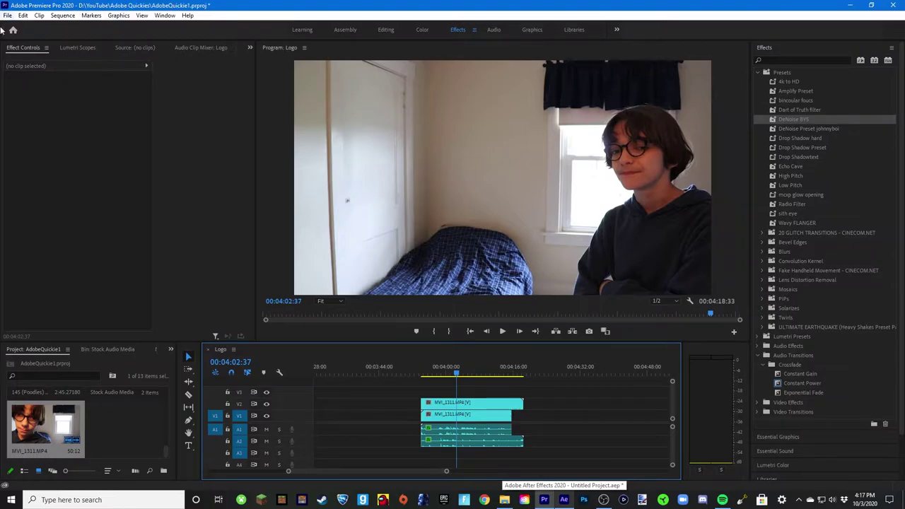
pyautogui.moveTo(456, 405)
pyautogui.mouseDown()
pyautogui.moveTo(424, 410)
pyautogui.moveTo(454, 408)
pyautogui.mouseUp()
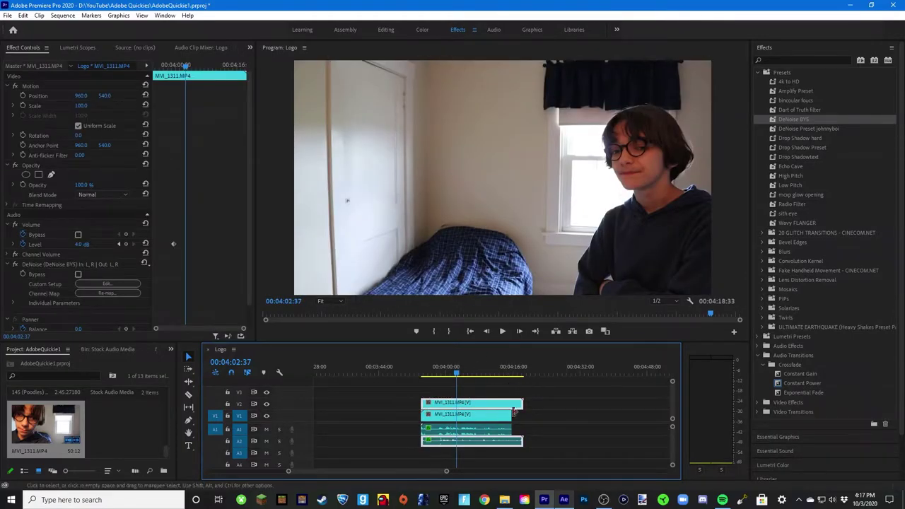
pyautogui.click(531, 434)
pyautogui.click(473, 408)
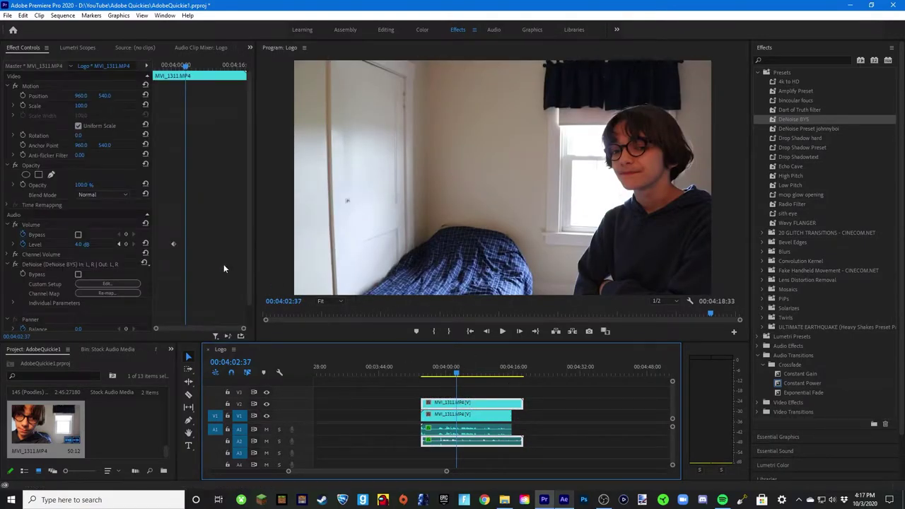
pyautogui.scroll(-1, 48, 259)
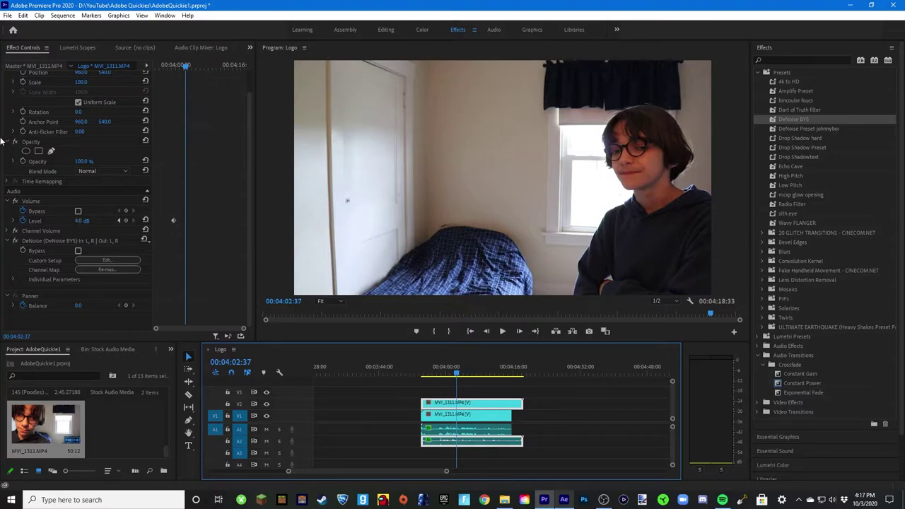
pyautogui.click(555, 408)
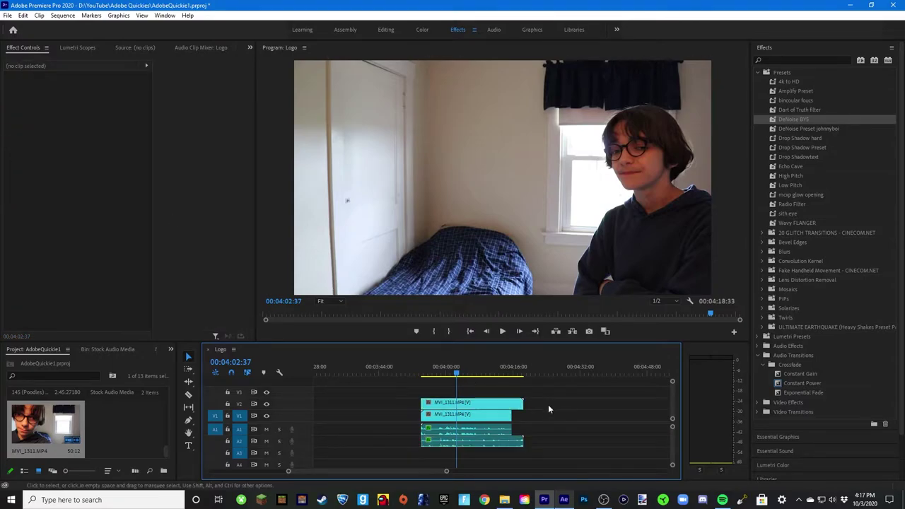
pyautogui.click(456, 403)
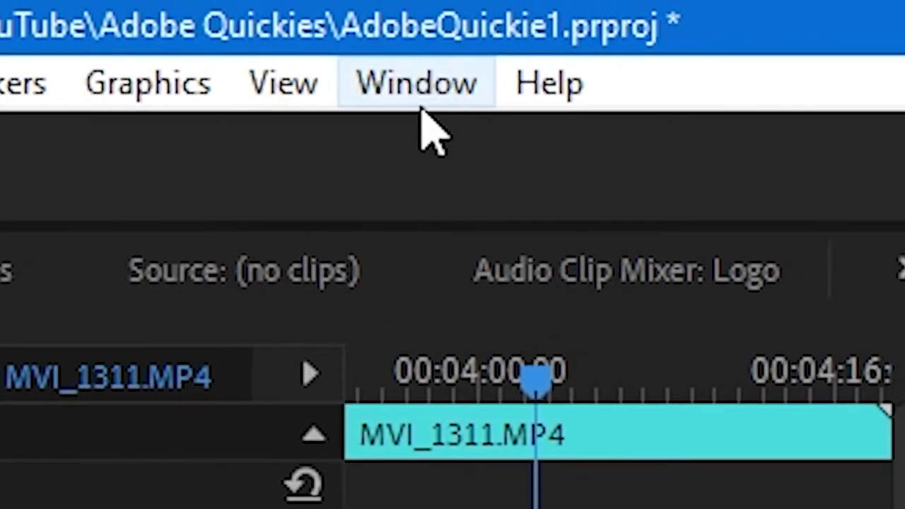
pyautogui.click(420, 99)
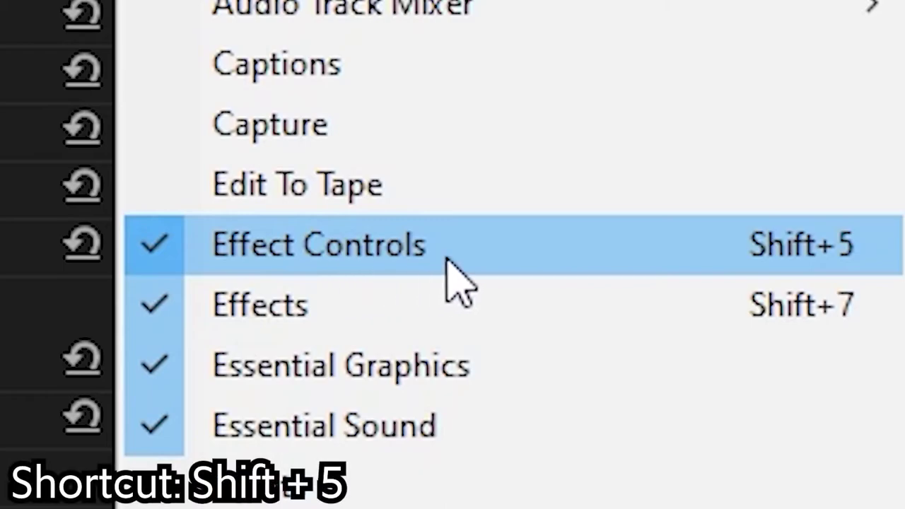
pyautogui.click(816, 262)
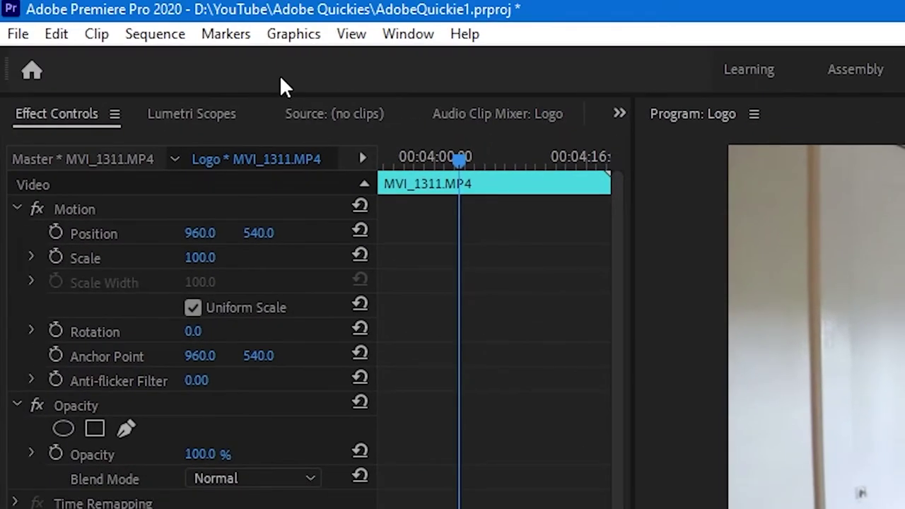
pyautogui.click(172, 113)
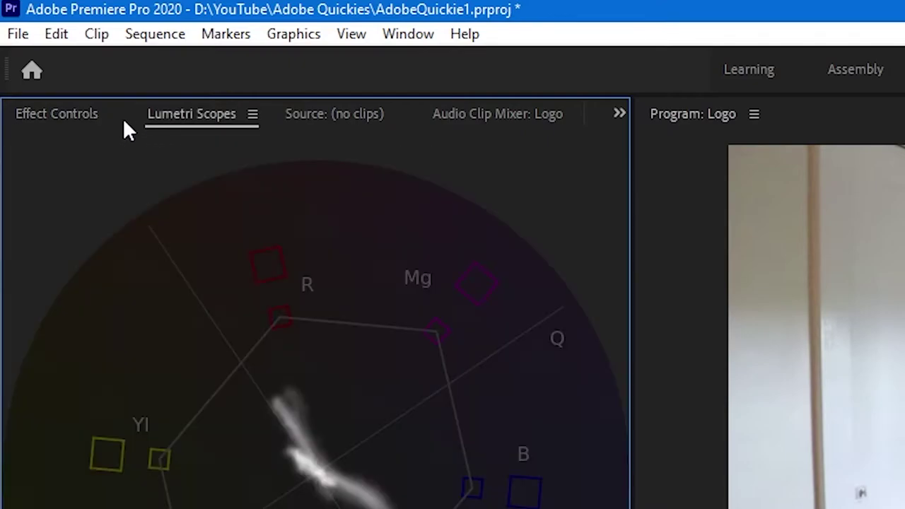
pyautogui.click(123, 118)
pyautogui.click(346, 106)
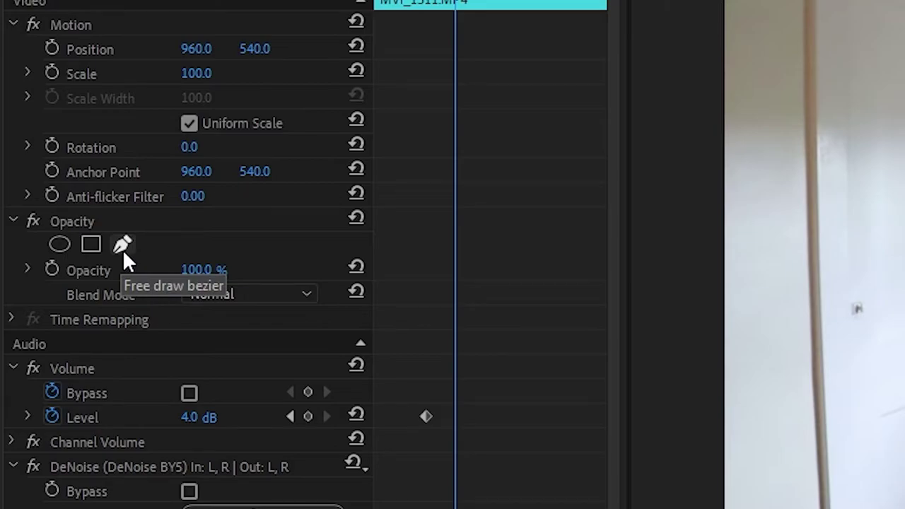
# Start a free-draw bezier opacity mask on the upper clip and set the Program view to 25%.
pyautogui.click(122, 246)
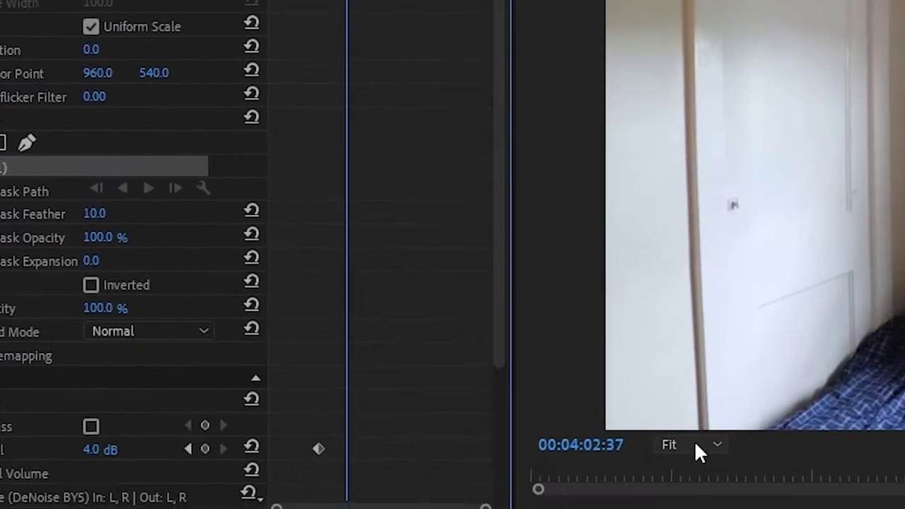
pyautogui.click(695, 445)
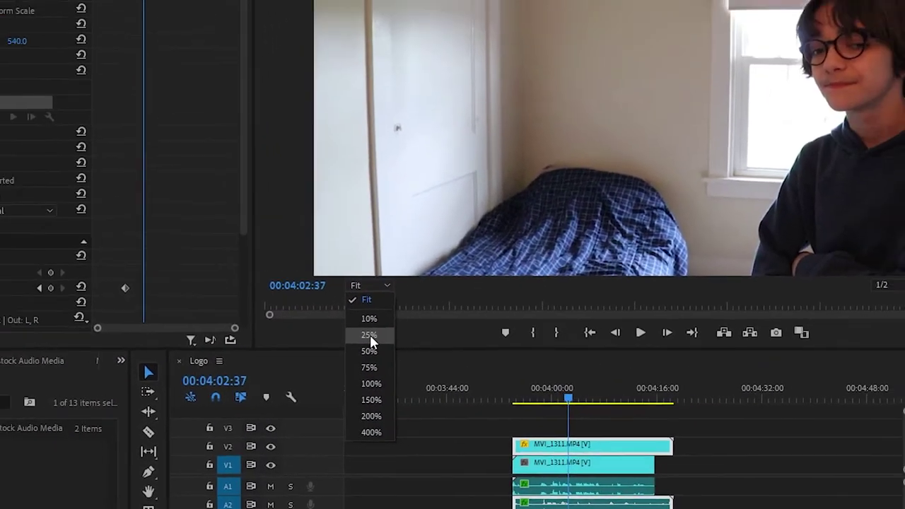
pyautogui.click(360, 306)
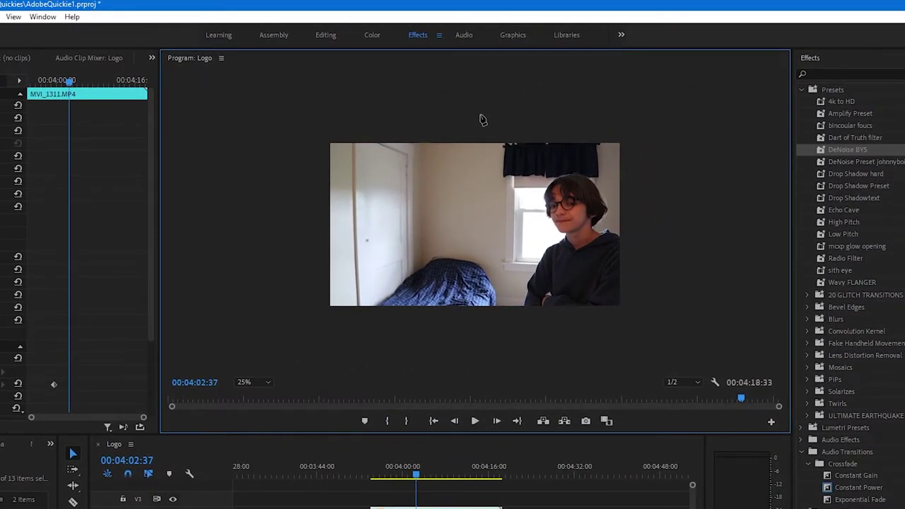
# Place four opacity mask points around the right side of the frame and close the path.
pyautogui.click(486, 337)
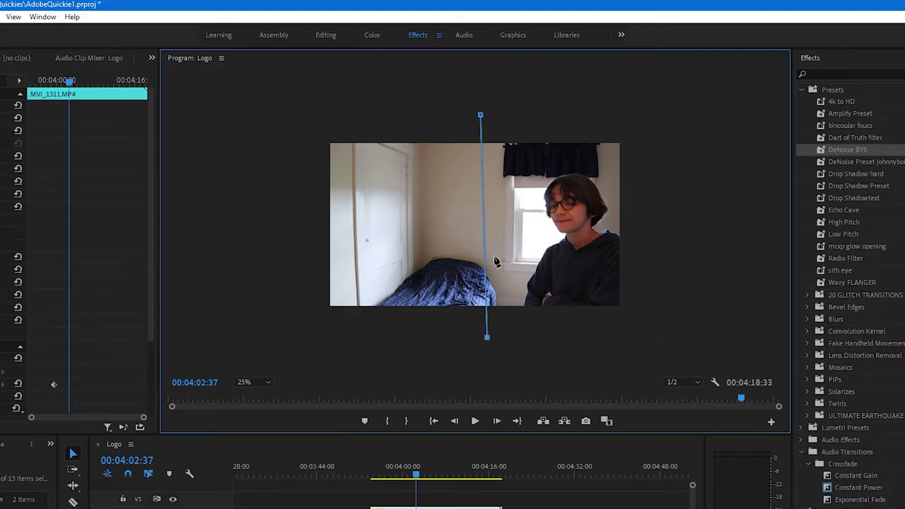
pyautogui.moveTo(487, 337); pyautogui.dragTo(482, 338)
pyautogui.click(656, 337)
pyautogui.click(649, 112)
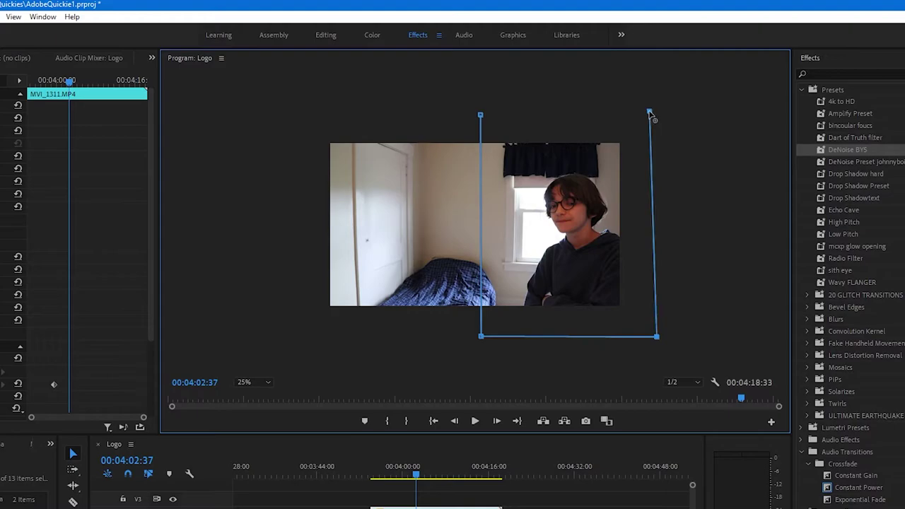
pyautogui.click(480, 114)
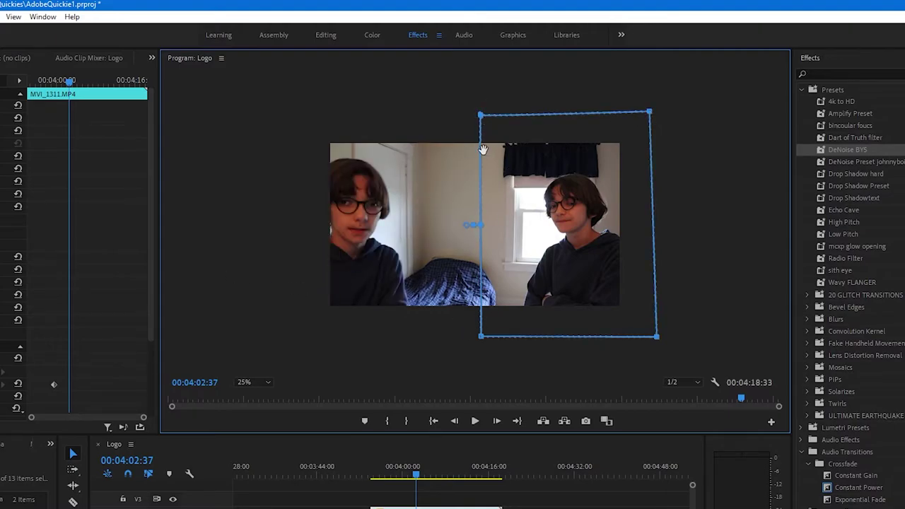
# Redo the top-right mask point, close the mask again, and nudge the left corners into place.
pyautogui.hotkey('ctrl', 'z')
pyautogui.hotkey('ctrl', 'z')
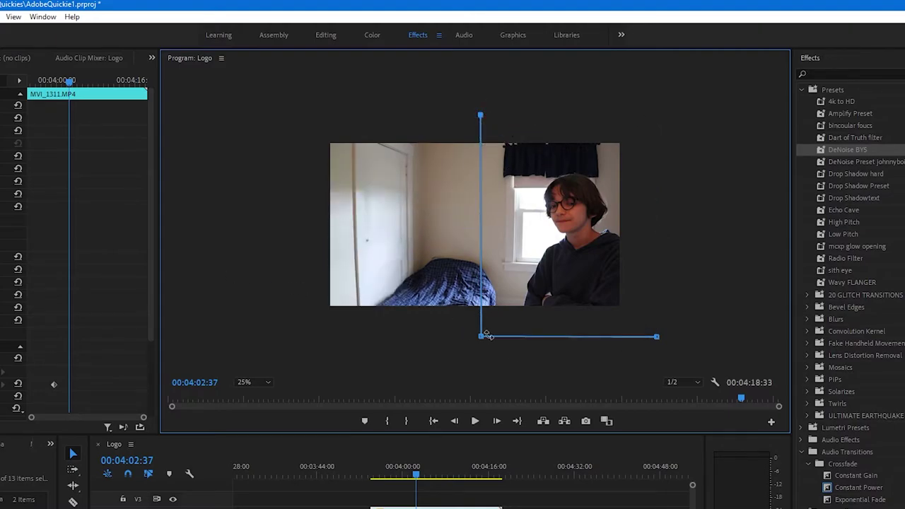
pyautogui.click(653, 119)
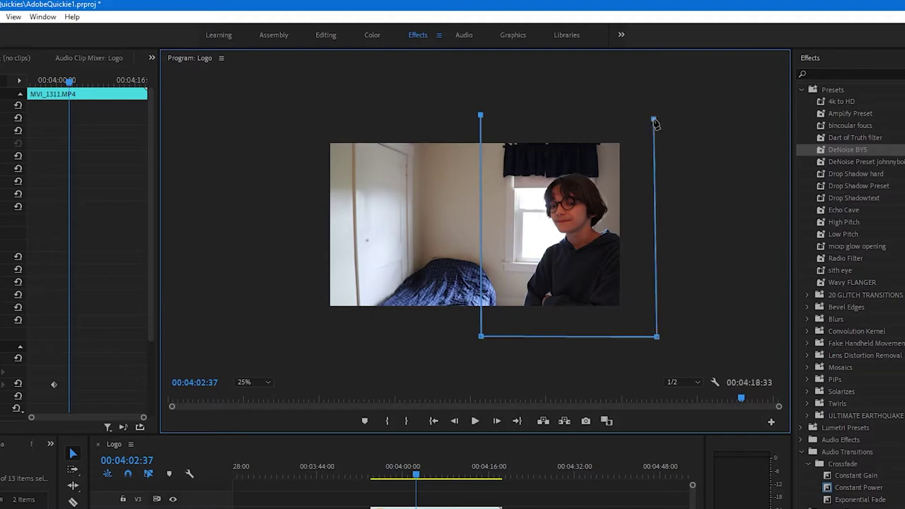
pyautogui.click(481, 117)
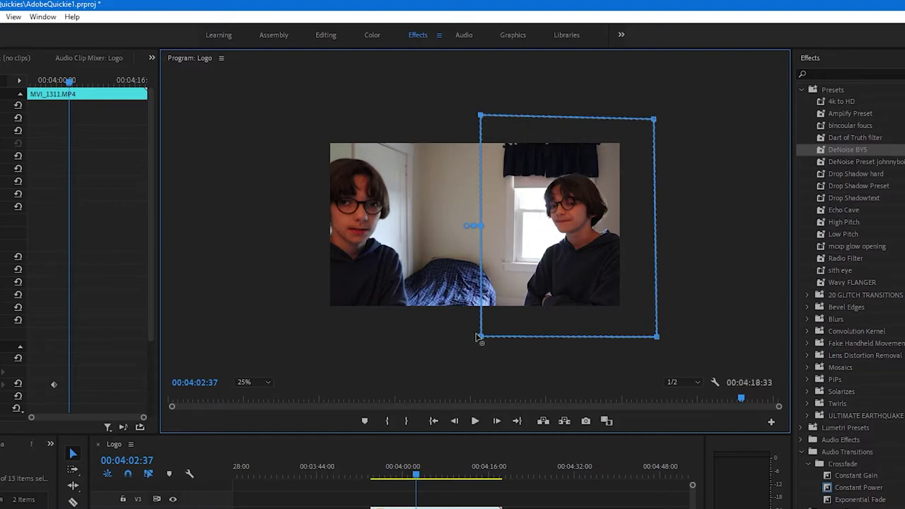
pyautogui.moveTo(484, 338)
pyautogui.mouseDown()
pyautogui.moveTo(571, 333)
pyautogui.moveTo(628, 303)
pyautogui.moveTo(586, 329)
pyautogui.moveTo(486, 315)
pyautogui.moveTo(598, 309)
pyautogui.moveTo(605, 320)
pyautogui.moveTo(575, 329)
pyautogui.moveTo(479, 328)
pyautogui.mouseUp()
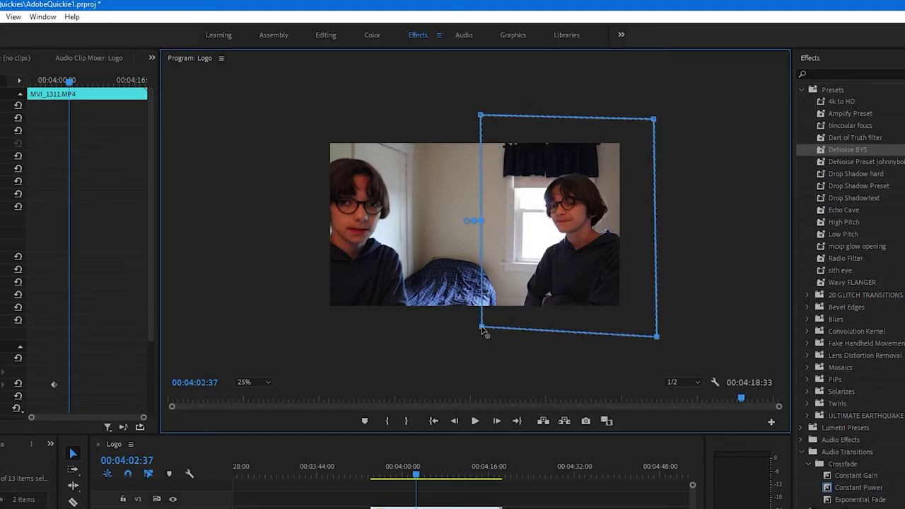
pyautogui.moveTo(480, 115); pyautogui.dragTo(470, 120)
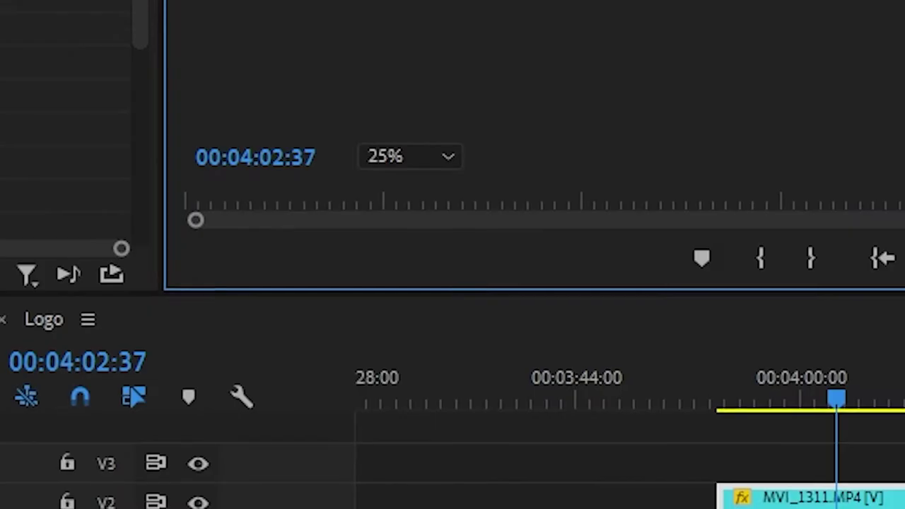
# Magnify the Program monitor to 200% and show the mask outline.
pyautogui.click(374, 160)
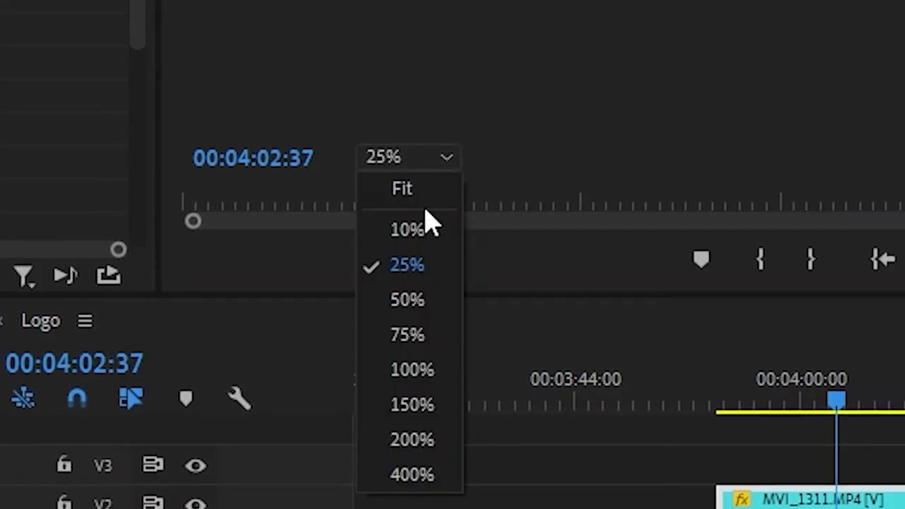
pyautogui.click(439, 440)
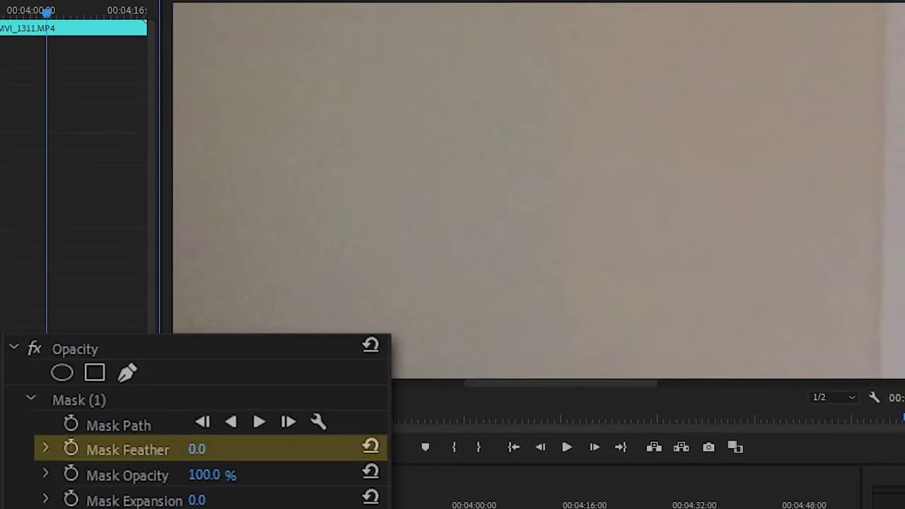
pyautogui.moveTo(196, 449)
pyautogui.mouseDown()
pyautogui.moveTo(226, 449)
pyautogui.moveTo(197, 449)
pyautogui.mouseUp()
pyautogui.click(270, 457)
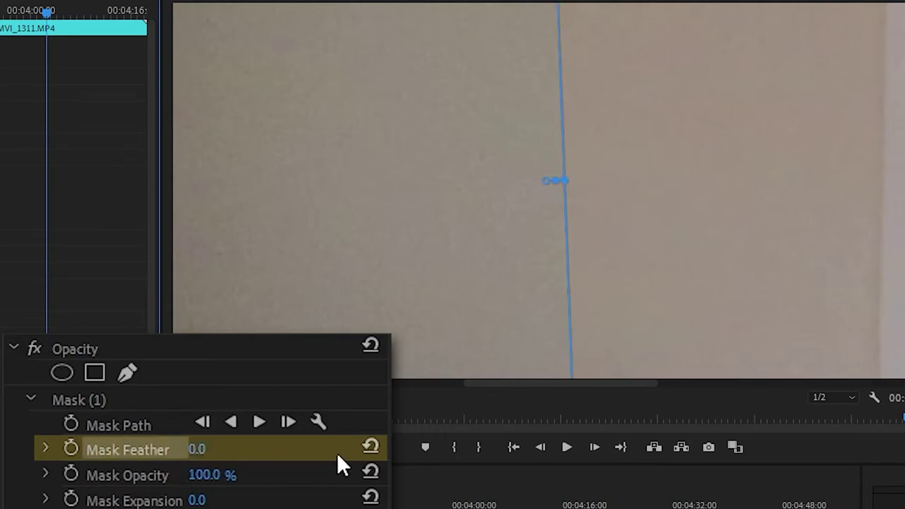
# Scrub the Opacity mask's Mask Feather up and back down to about 102.
pyautogui.moveTo(196, 449); pyautogui.dragTo(234, 448)
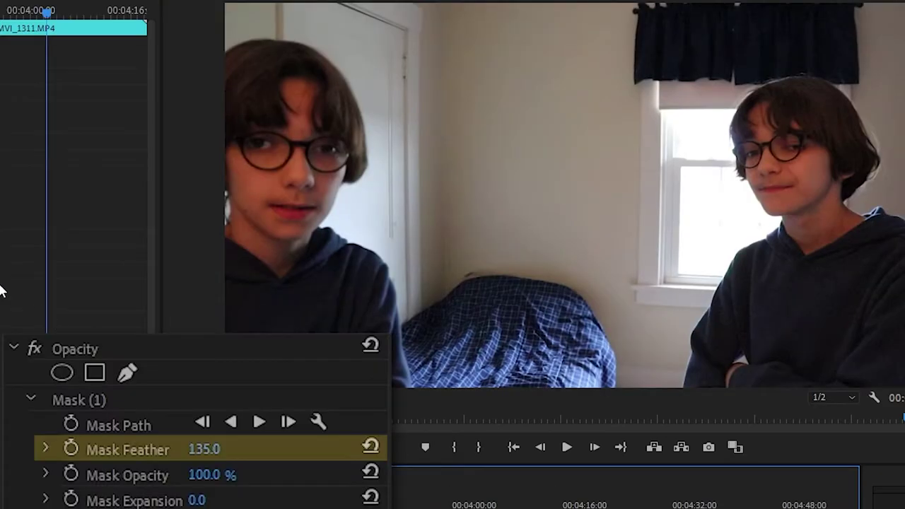
pyautogui.moveTo(200, 451); pyautogui.dragTo(898, 450)
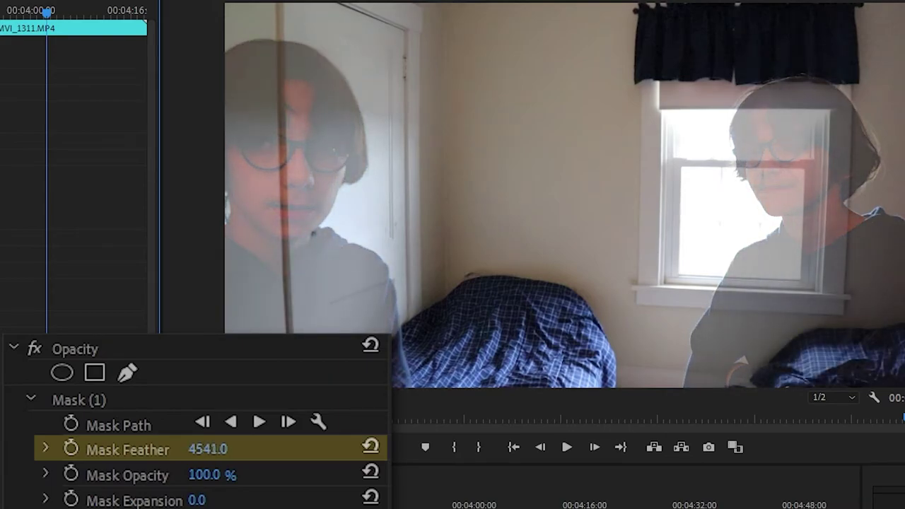
pyautogui.moveTo(893, 451); pyautogui.dragTo(177, 450)
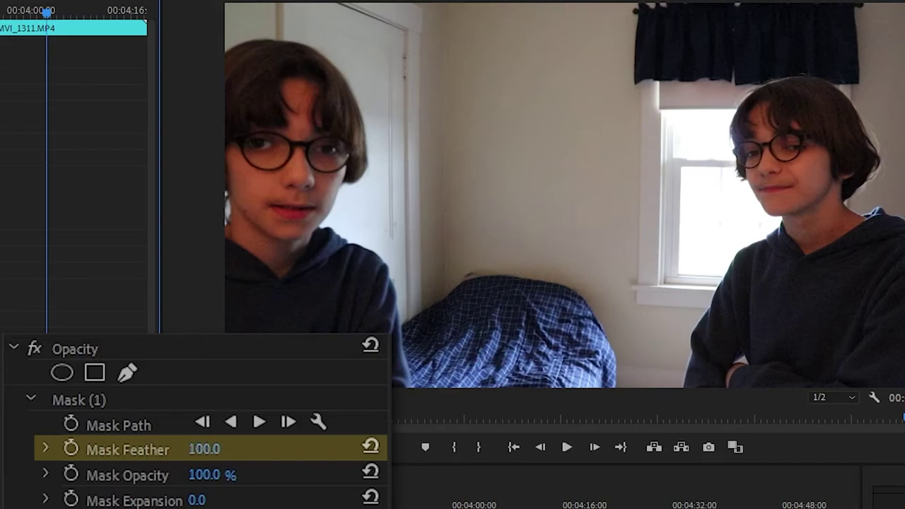
pyautogui.moveTo(227, 448); pyautogui.dragTo(228, 449)
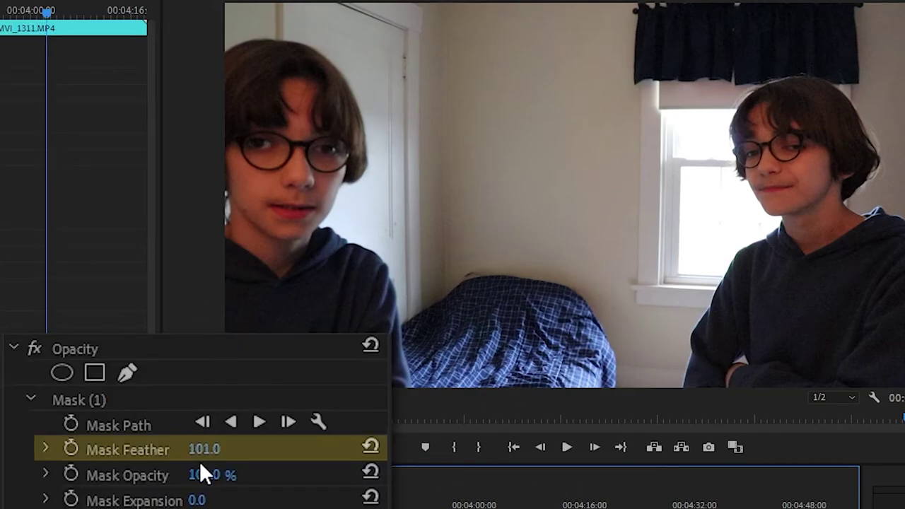
pyautogui.moveTo(203, 449)
pyautogui.mouseDown()
pyautogui.moveTo(181, 449)
pyautogui.moveTo(208, 448)
pyautogui.mouseUp()
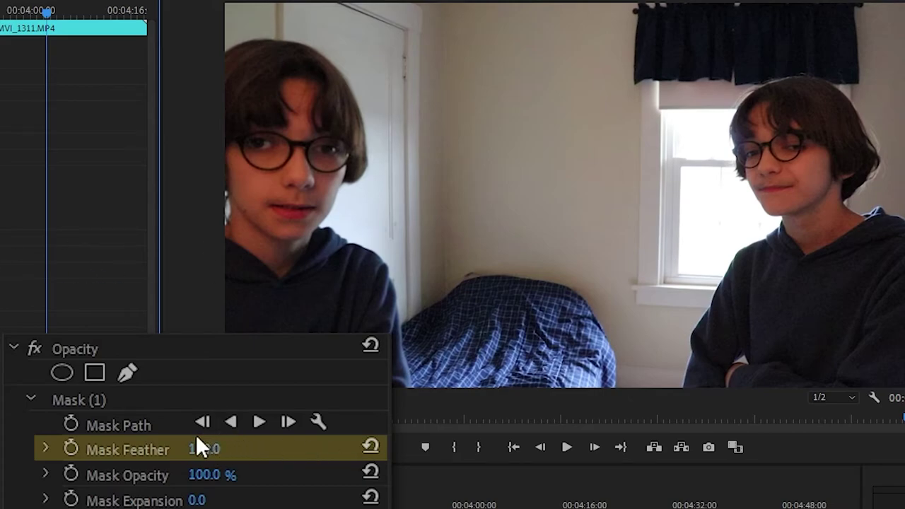
pyautogui.scroll(-1, 195, 466)
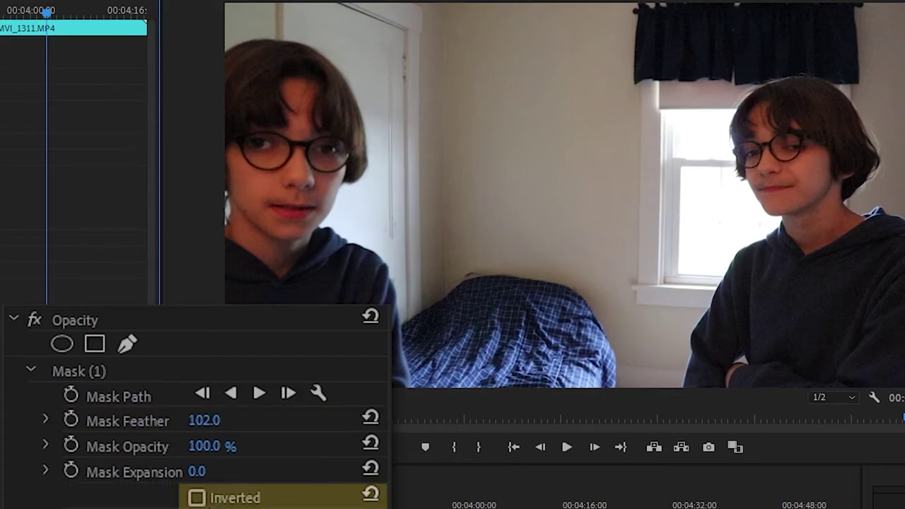
pyautogui.click(198, 499)
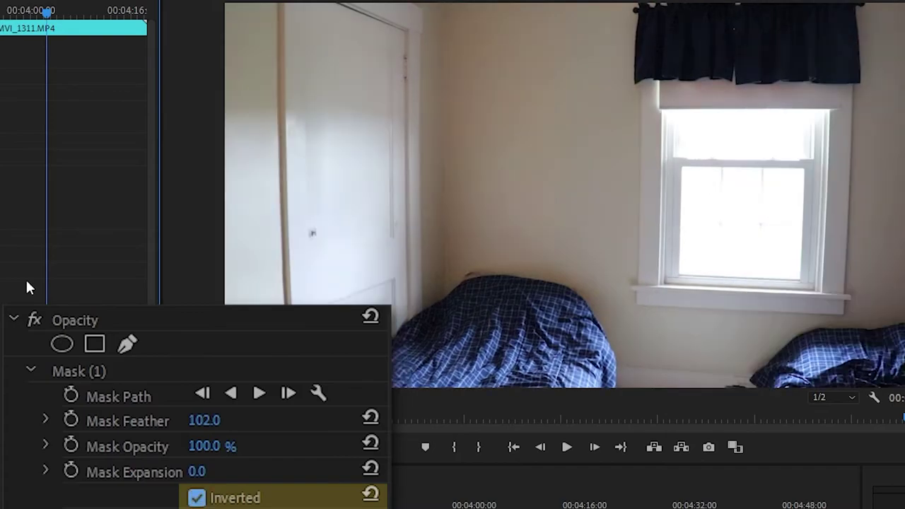
pyautogui.click(197, 499)
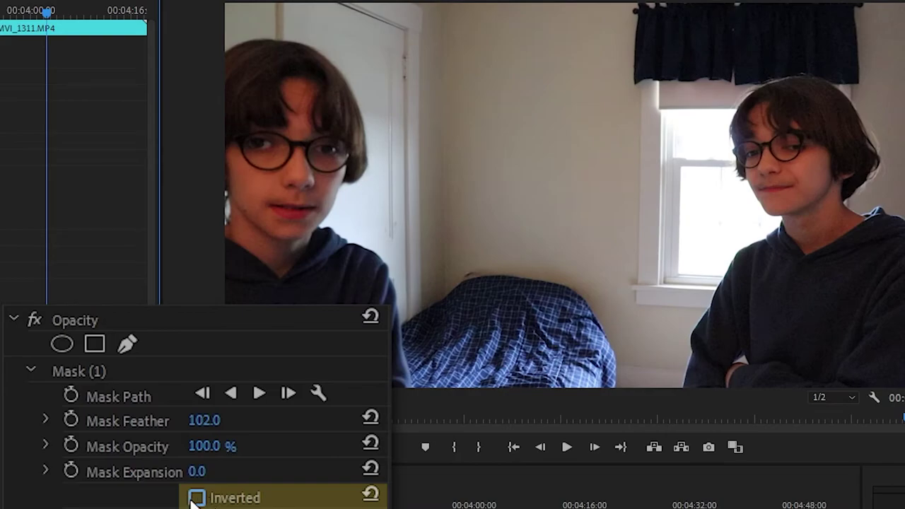
pyautogui.click(122, 372)
pyautogui.click(197, 499)
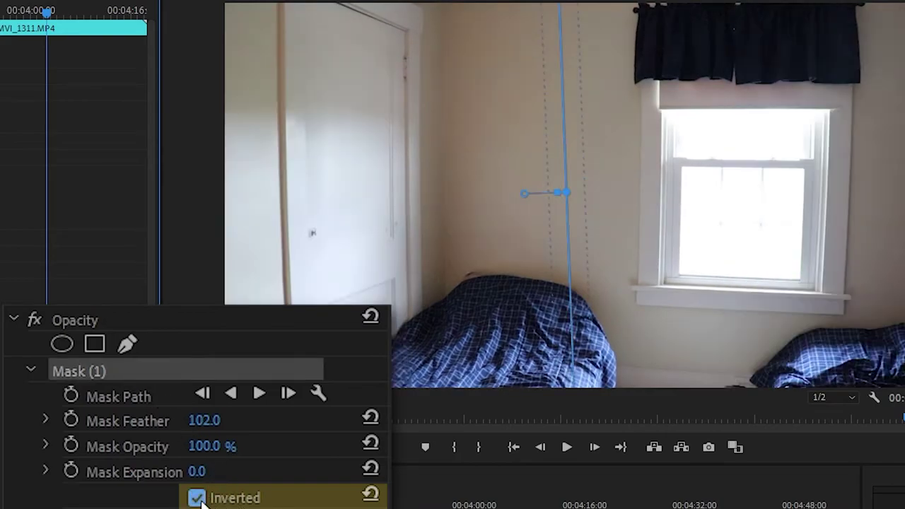
pyautogui.click(197, 498)
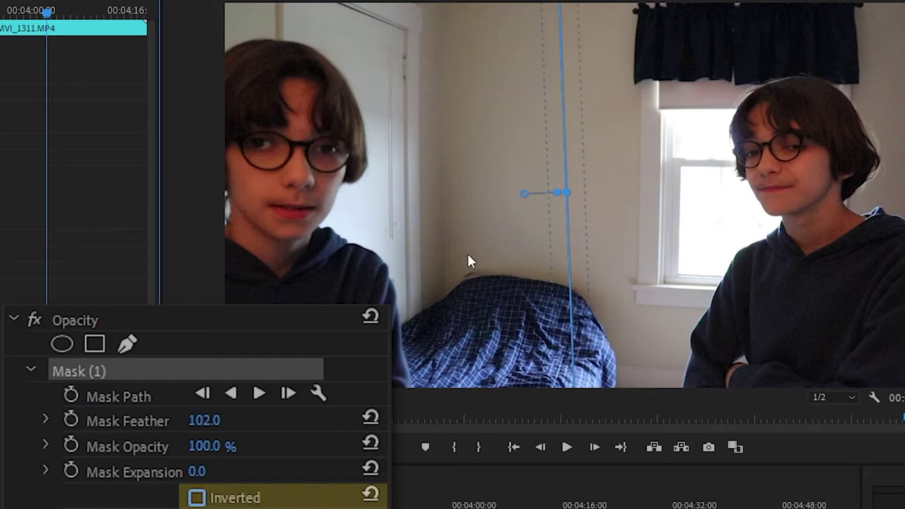
pyautogui.hotkey('ctrl', 's')
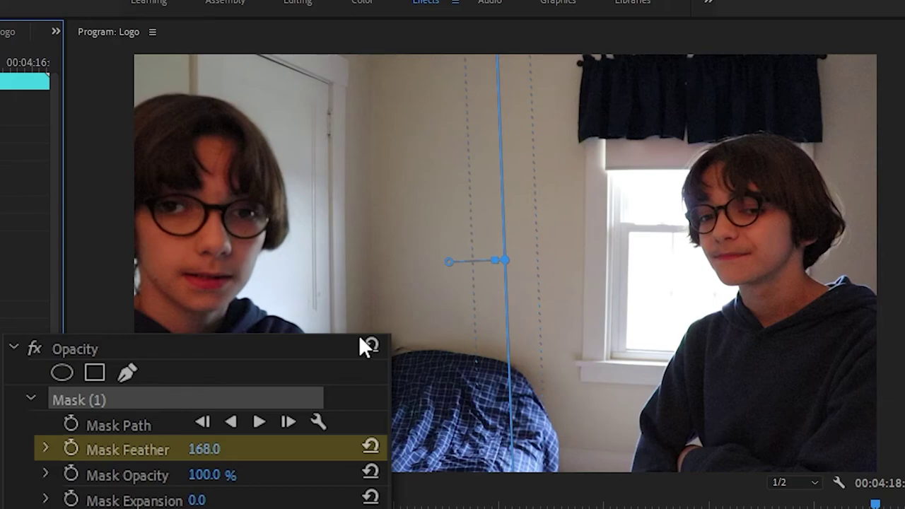
# Widen the mask feather to about 269 and view the clean composite at 04:07:07.
pyautogui.moveTo(219, 448); pyautogui.dragTo(274, 449)
pyautogui.click(280, 508)
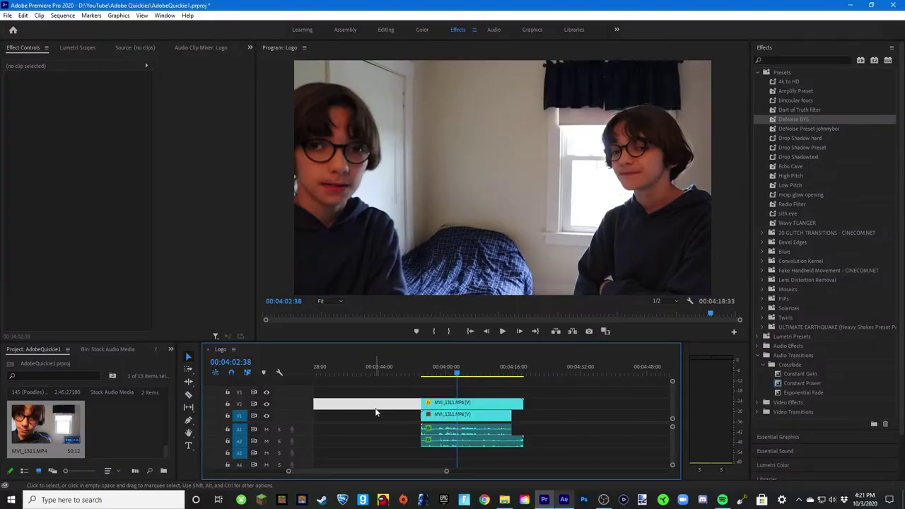
pyautogui.moveTo(458, 374); pyautogui.dragTo(478, 375)
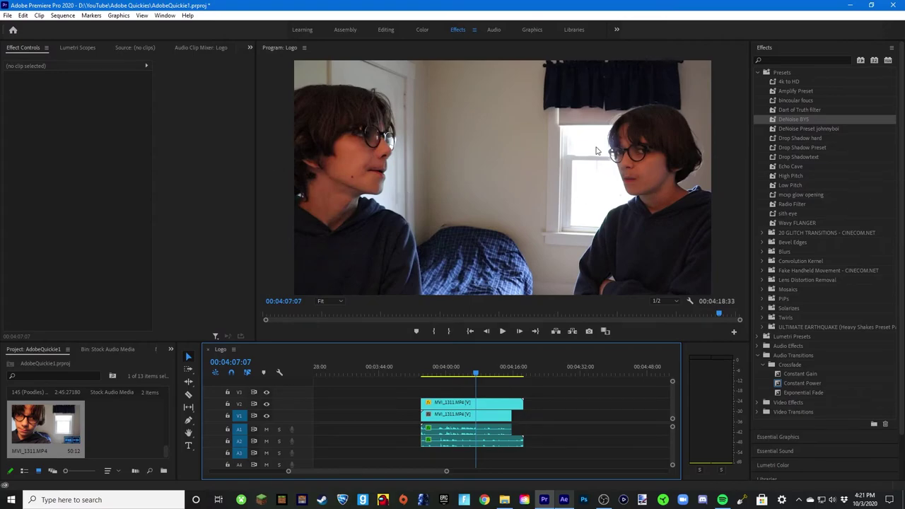
# Reposition the top V2 clip in time, shifting it earlier and then back later.
pyautogui.moveTo(466, 402); pyautogui.dragTo(428, 373)
pyautogui.click(397, 442)
pyautogui.moveTo(504, 401); pyautogui.dragTo(515, 399)
pyautogui.click(454, 377)
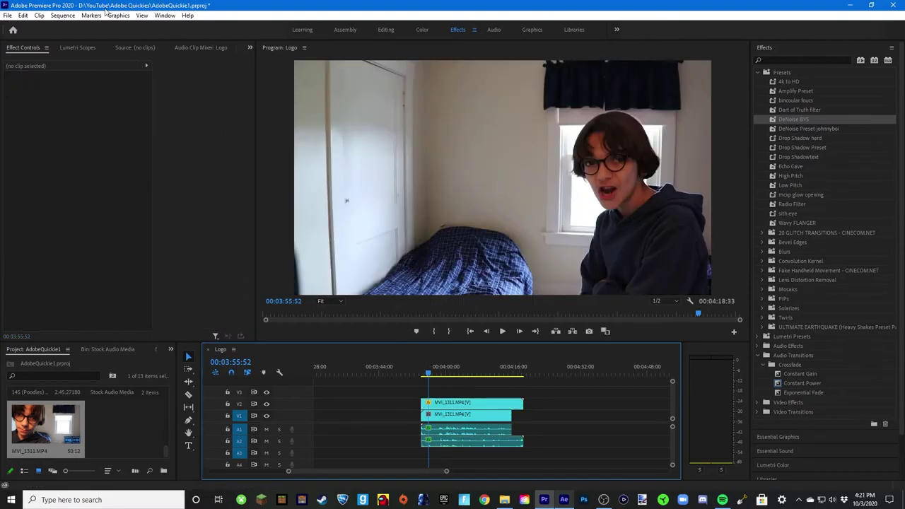
# Select all the composite clips and render them with Sequence > Render Selection.
pyautogui.click(467, 403)
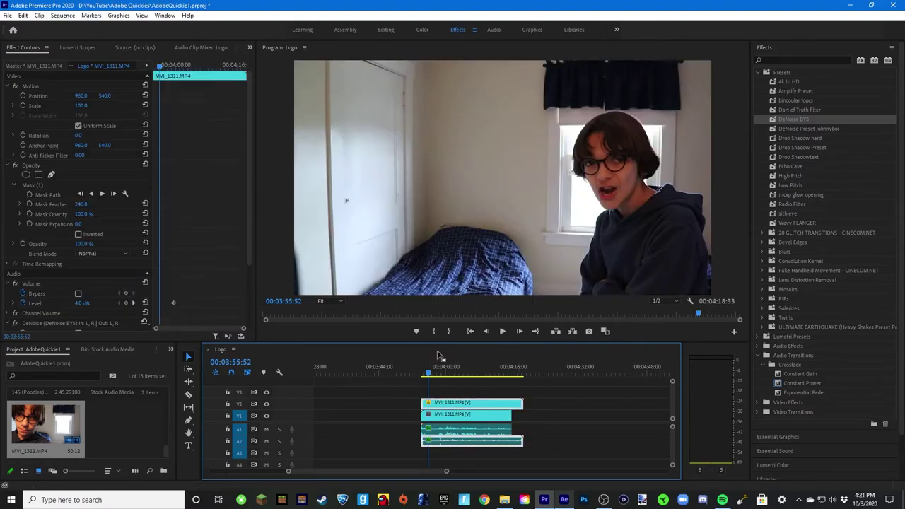
pyautogui.moveTo(476, 387); pyautogui.dragTo(466, 460)
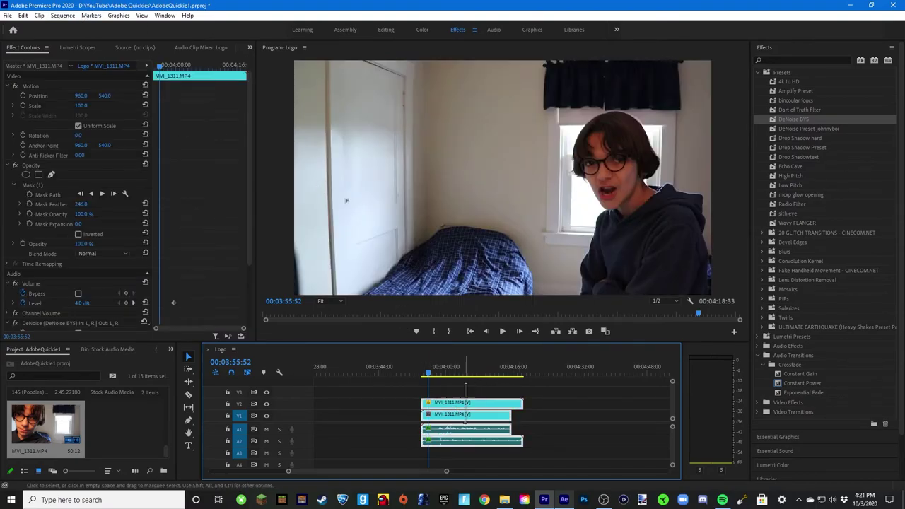
pyautogui.click(63, 16)
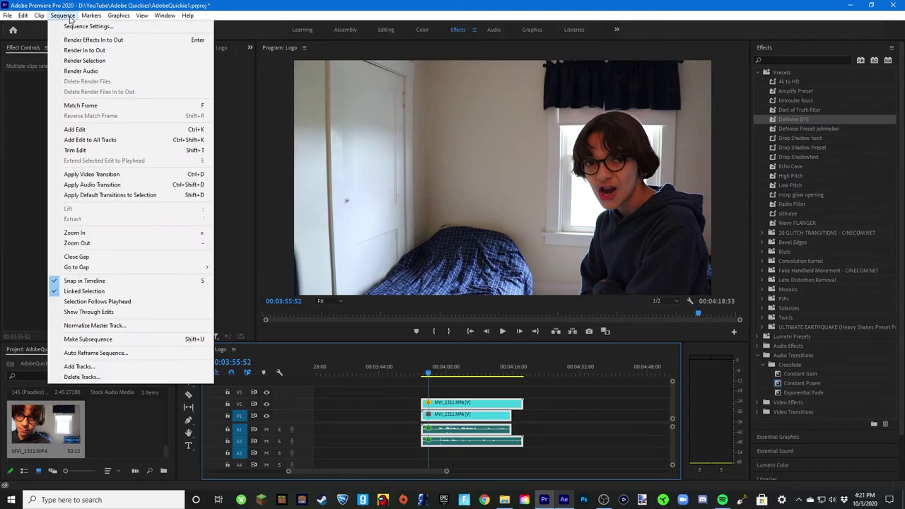
pyautogui.click(94, 61)
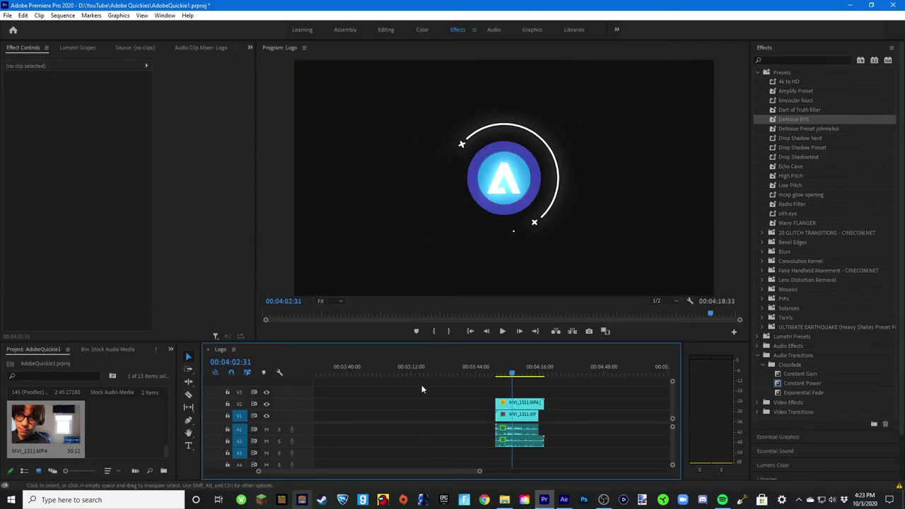
pyautogui.click(423, 401)
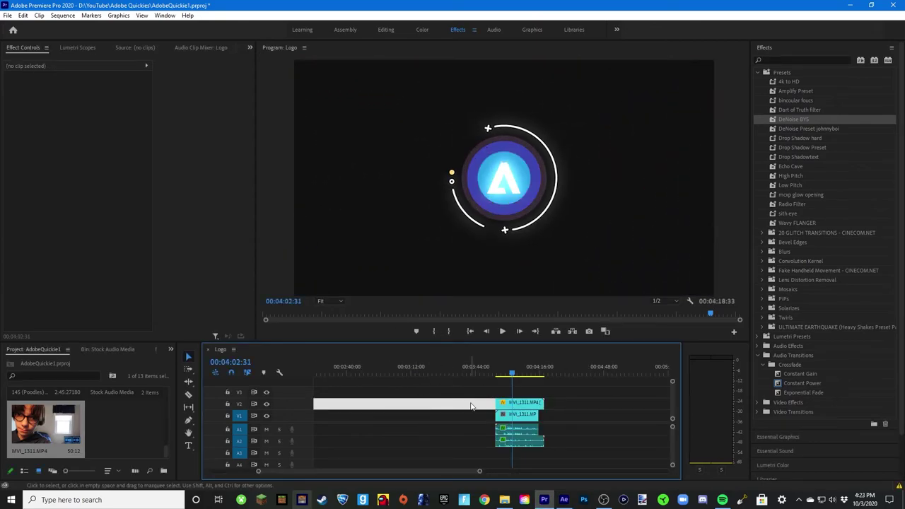
pyautogui.click(382, 391)
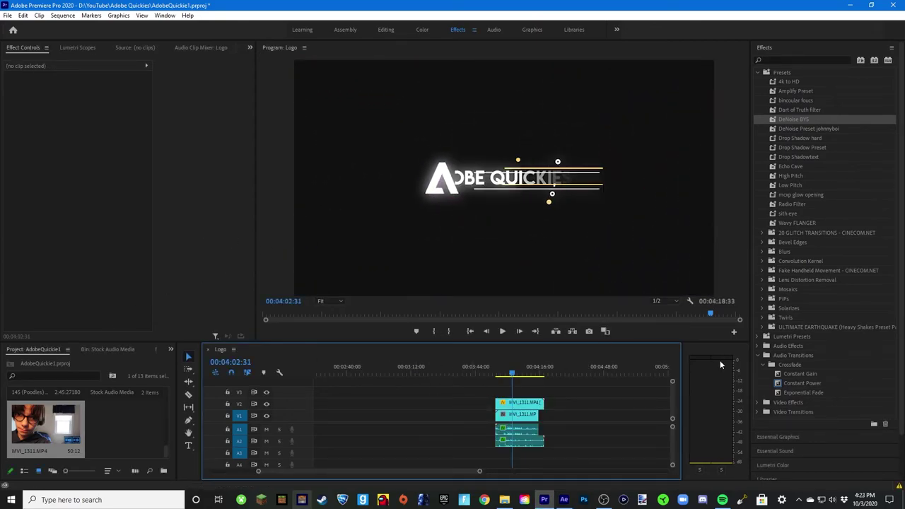